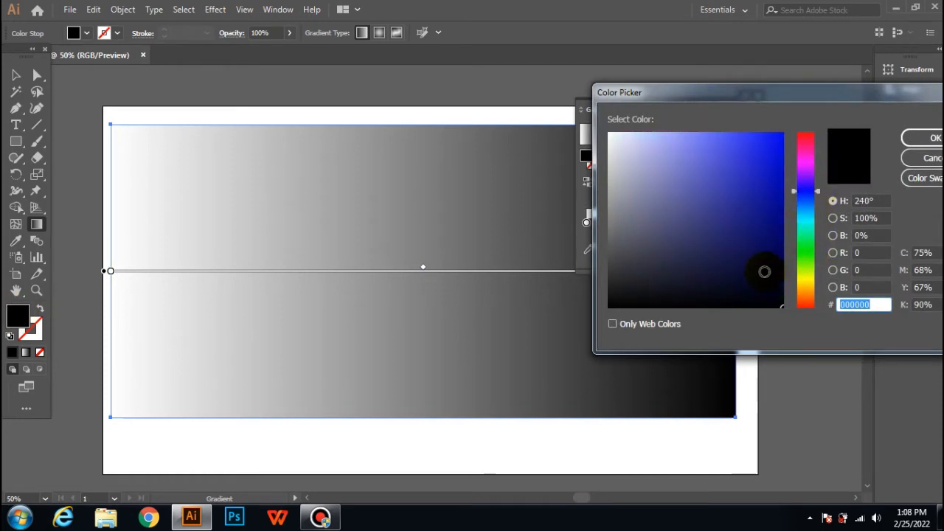
- Set the rectangle's linear gradient to run from dark purple 140A3A at the start to navy 070733 at the end
left_click(760, 272)
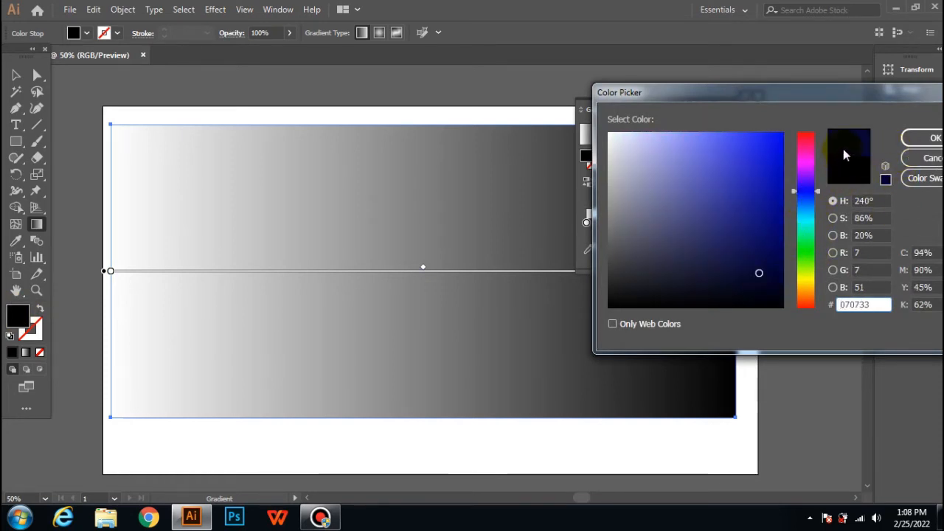
left_click(923, 140)
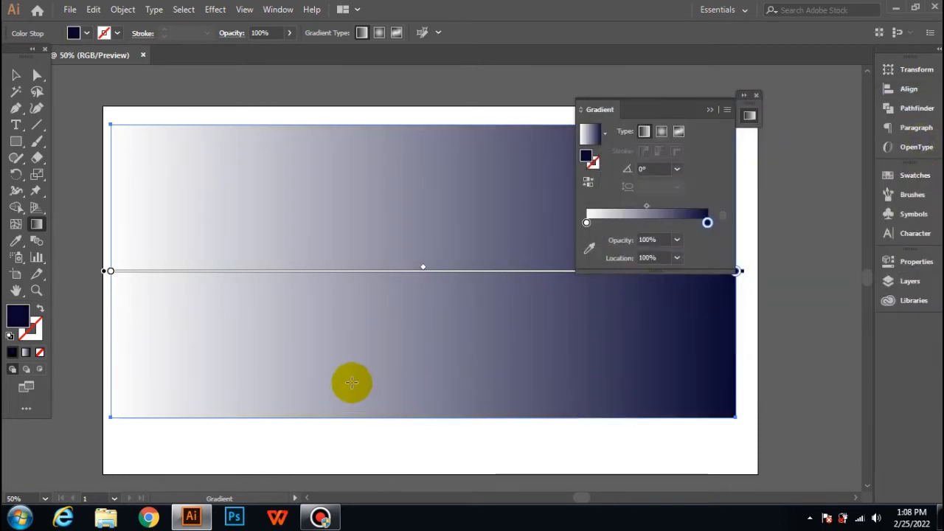
left_click(586, 223)
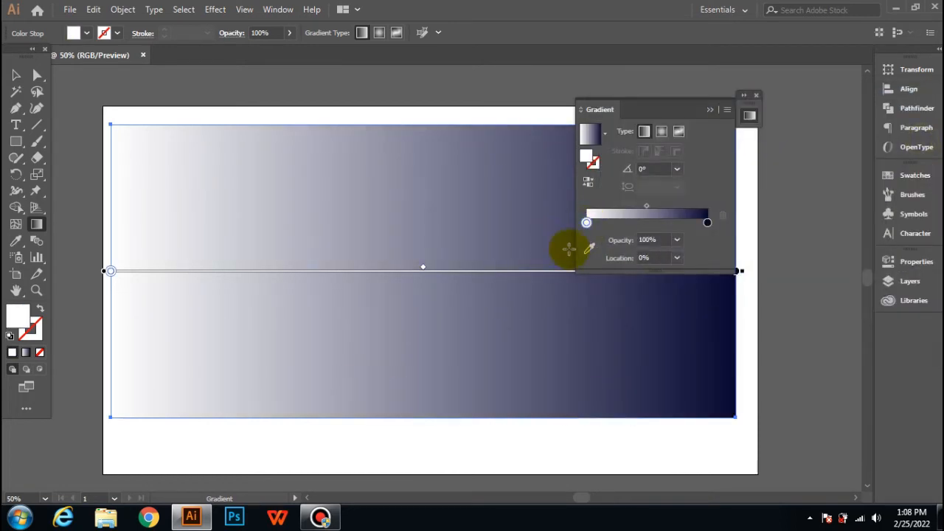
double_click(22, 322)
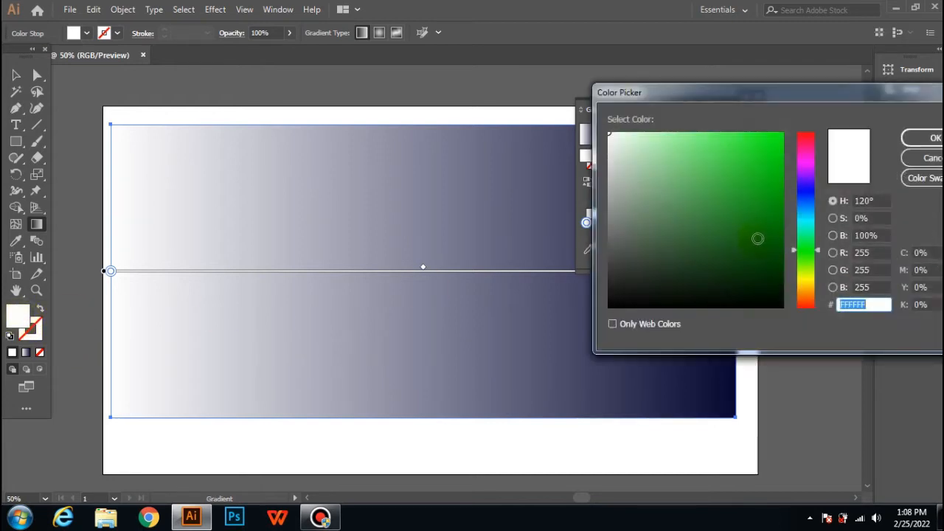
left_click_drag(817, 248, 812, 190)
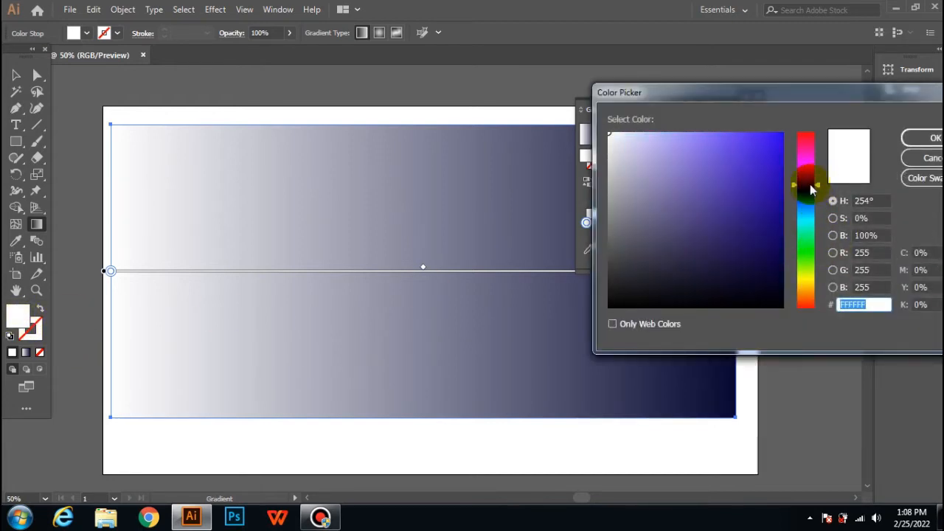
left_click(751, 268)
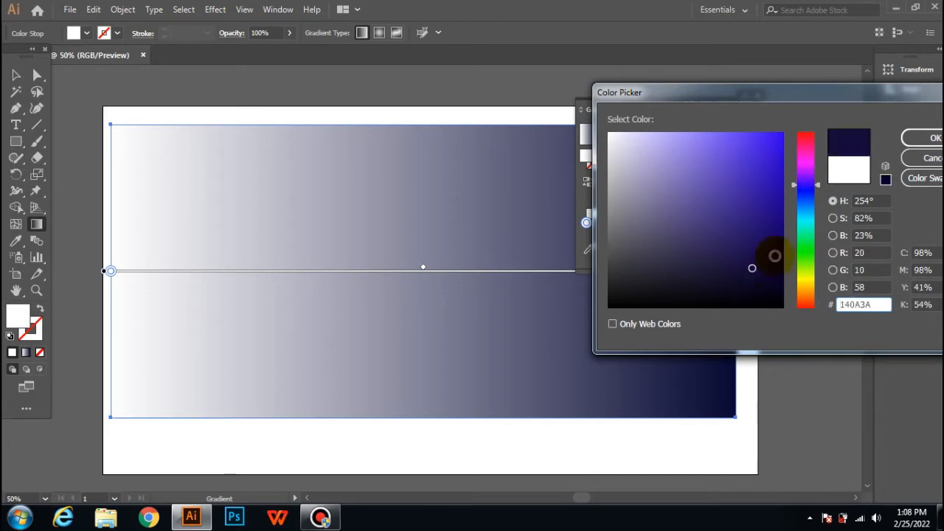
left_click(931, 138)
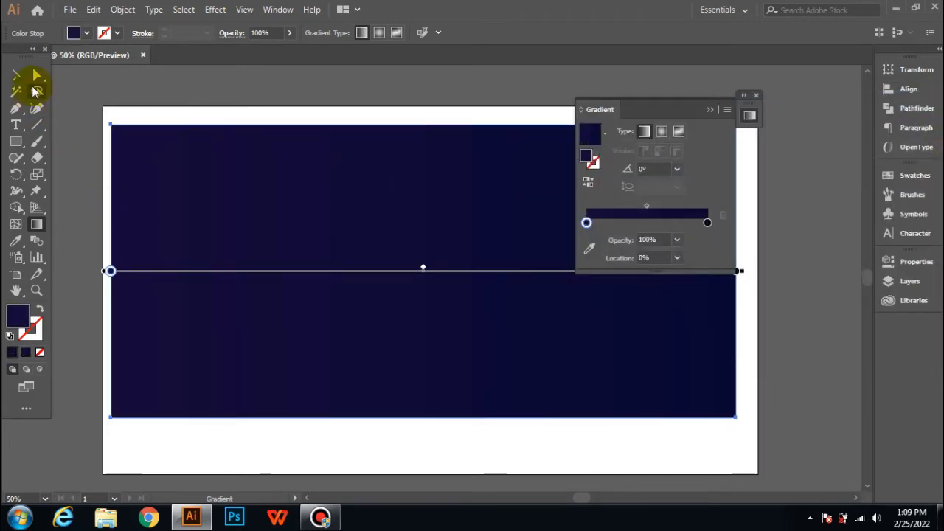
- Close the gradient settings and stretch the gradient rectangle to cover the artboard
left_click(17, 74)
left_click(196, 116)
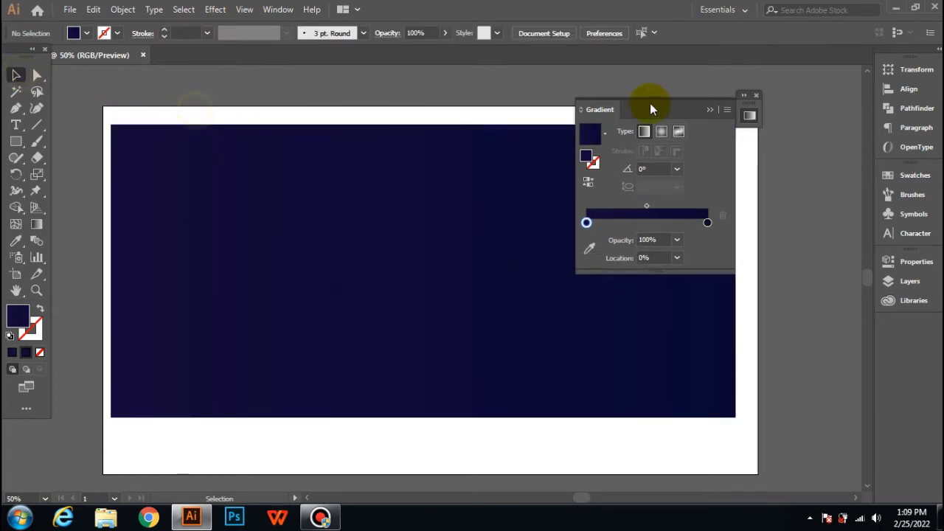
left_click(757, 96)
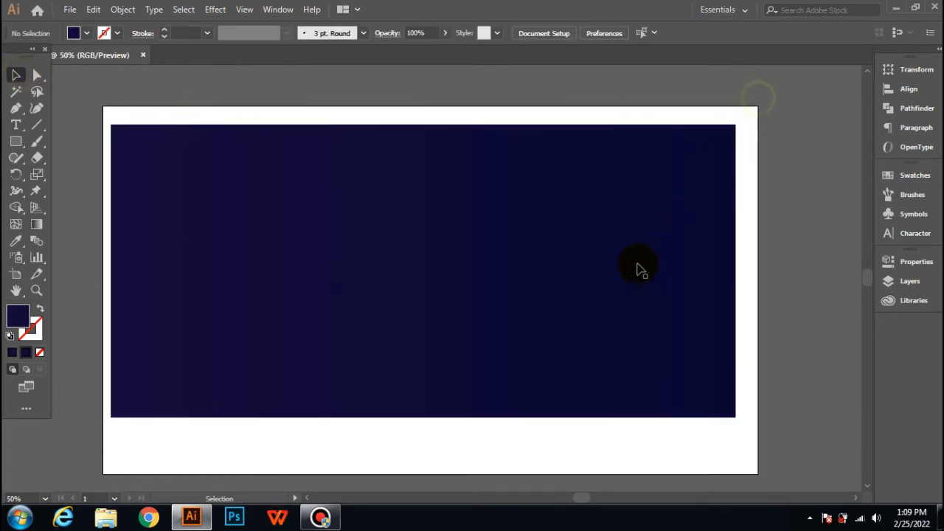
left_click(370, 238)
left_click_drag(112, 123, 102, 106)
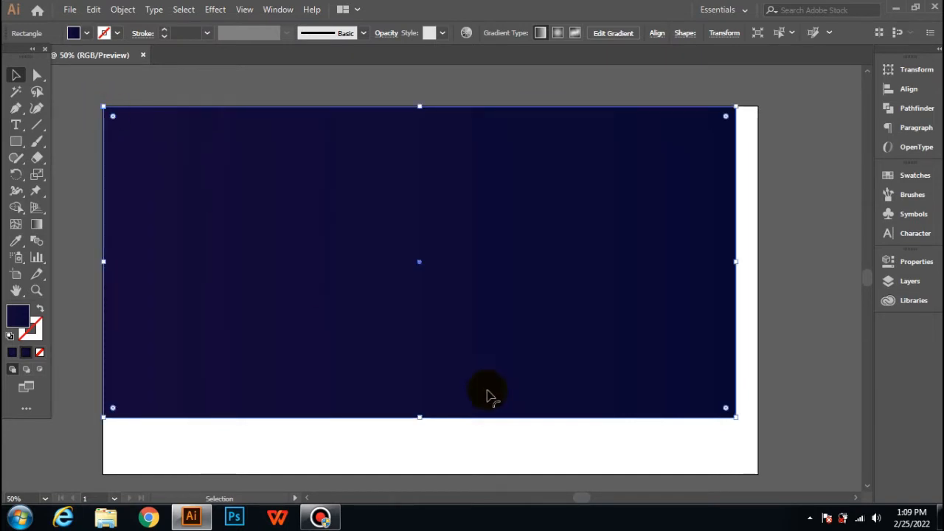
left_click_drag(734, 415, 757, 474)
left_click(79, 103)
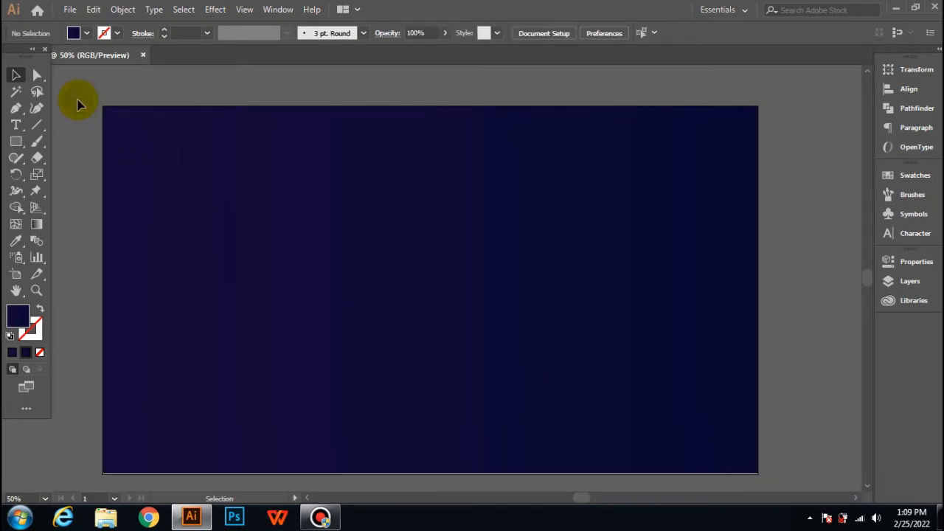
- Extend the gradient rectangle's bottom edge to close the thin white gap at the artboard's lower edge
left_click(234, 176)
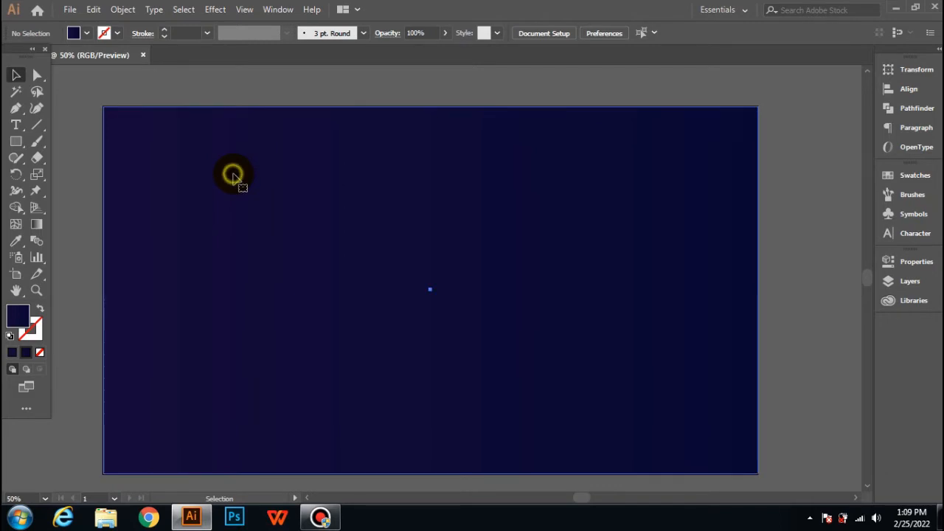
left_click(84, 88)
left_click(207, 313)
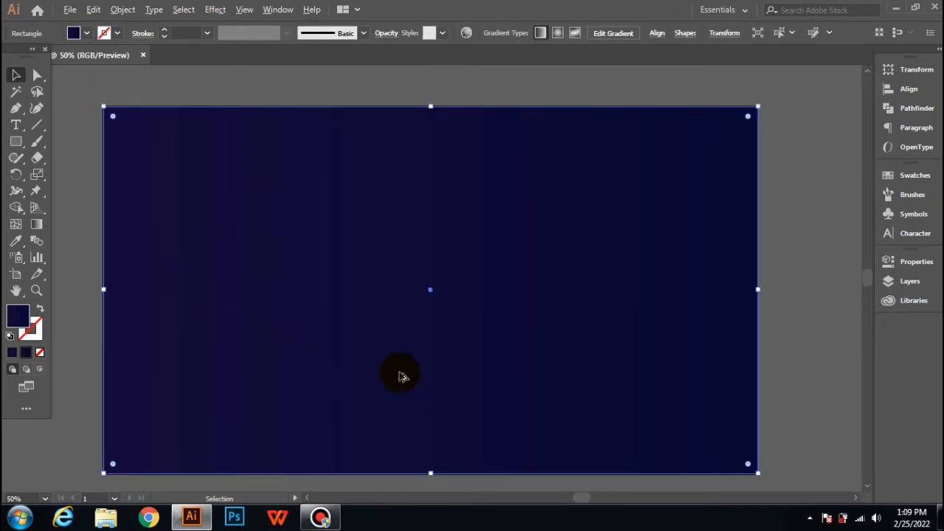
scroll(399, 376, "up", 3)
scroll(405, 411, "down", 1)
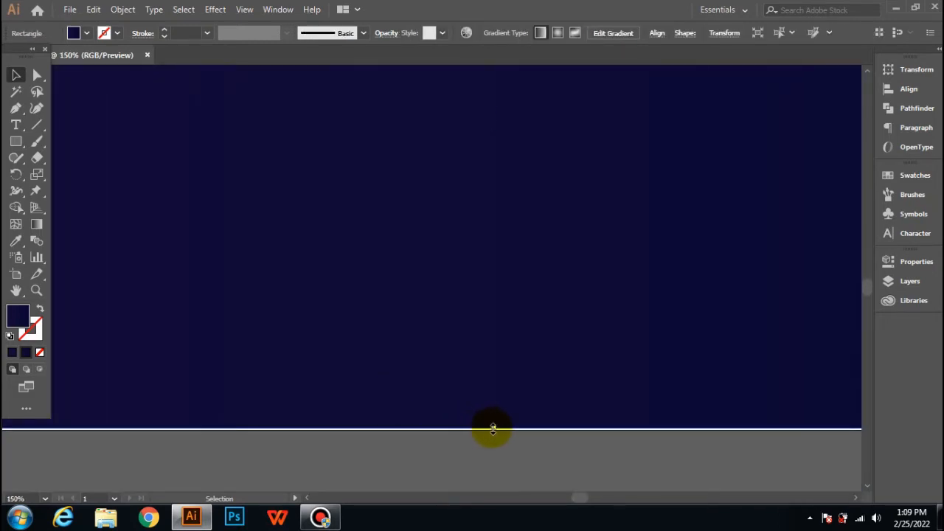
left_click_drag(493, 426, 493, 430)
scroll(442, 417, "up", 3)
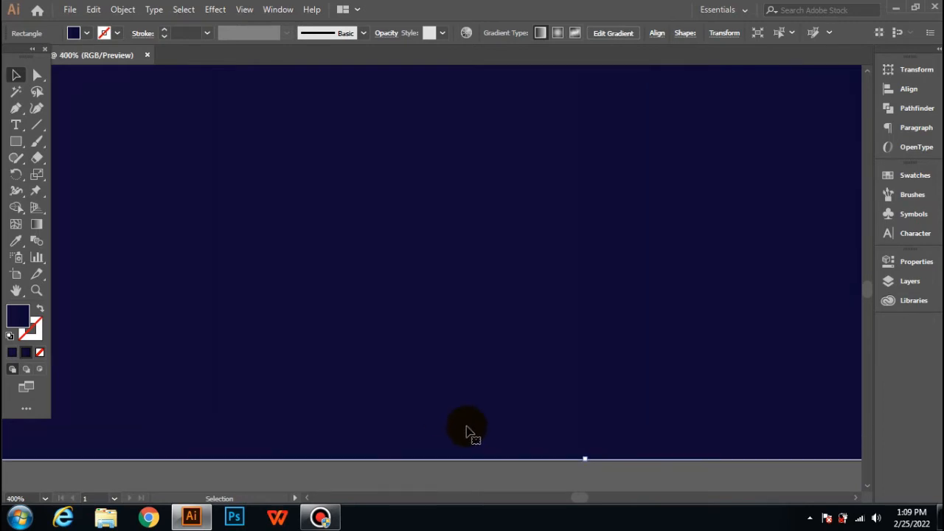
scroll(583, 447, "down", 3)
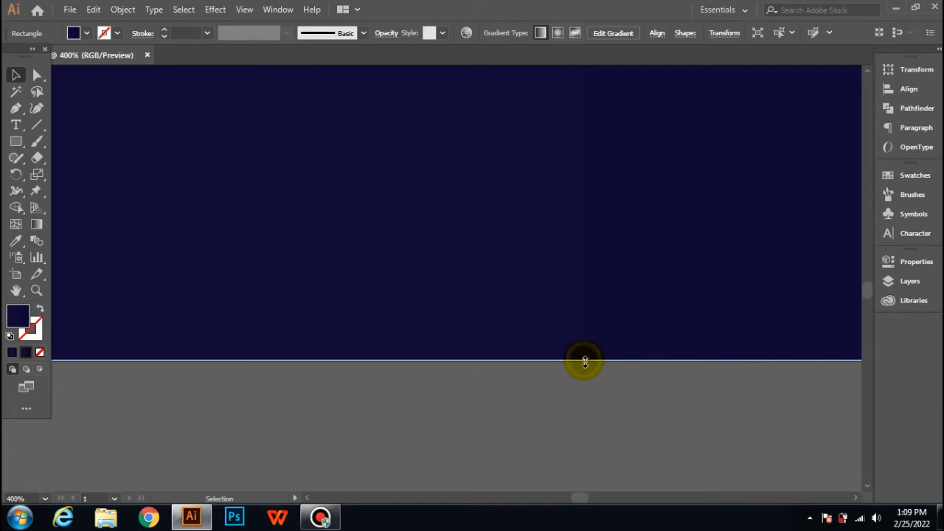
left_click_drag(585, 362, 585, 363)
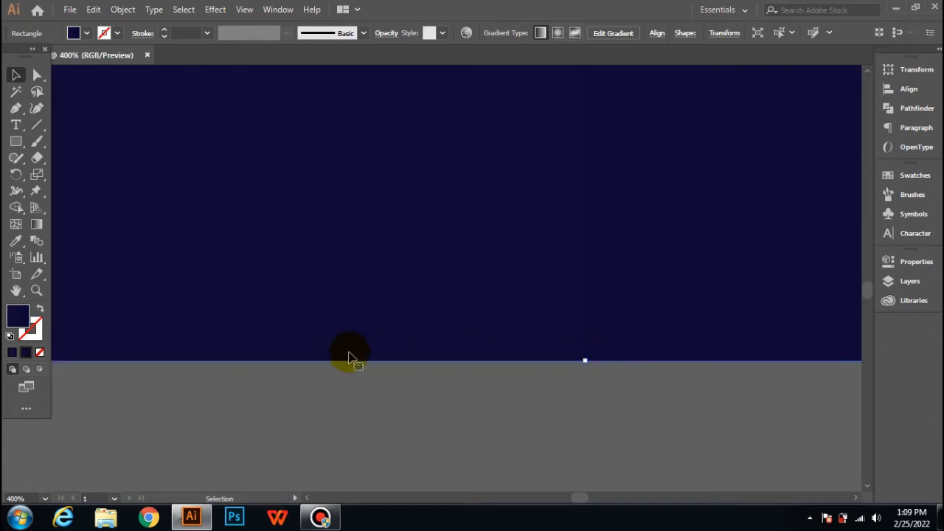
- Lock the gradient background rectangle in place
scroll(332, 343, "down", 6)
scroll(276, 337, "up", 4)
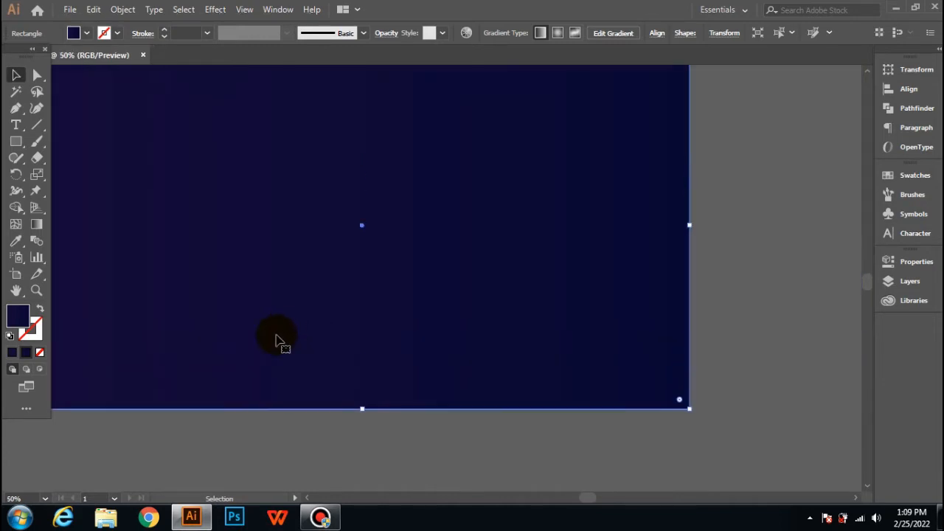
scroll(276, 338, "left", 2)
scroll(279, 338, "down", 2)
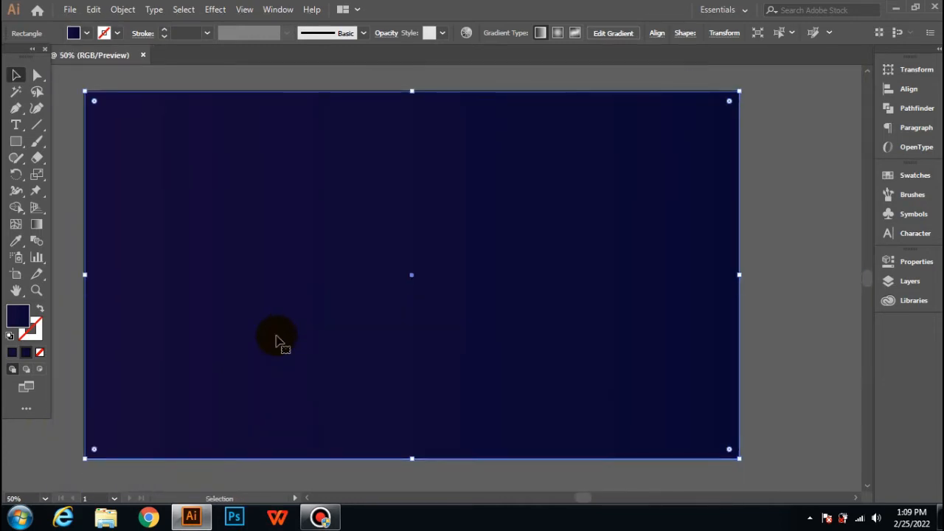
scroll(277, 338, "left", 1)
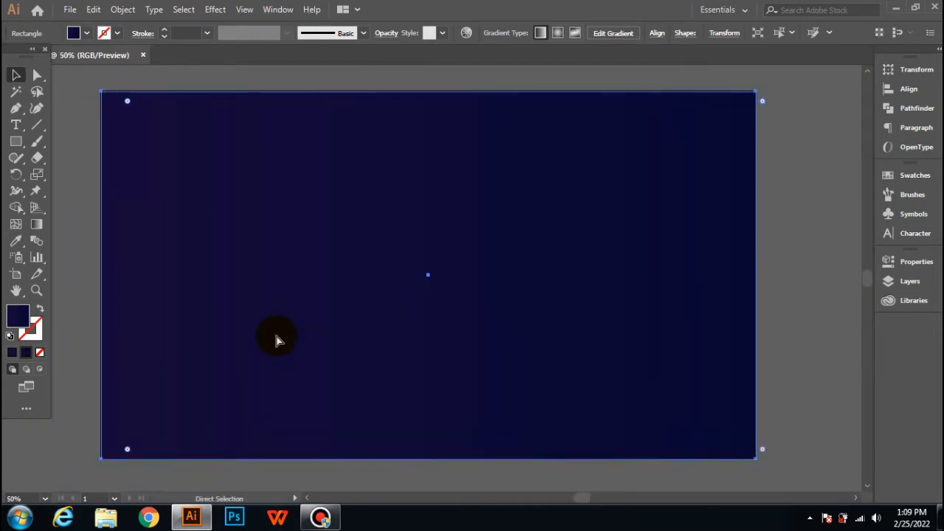
left_click(117, 69)
left_click(358, 262)
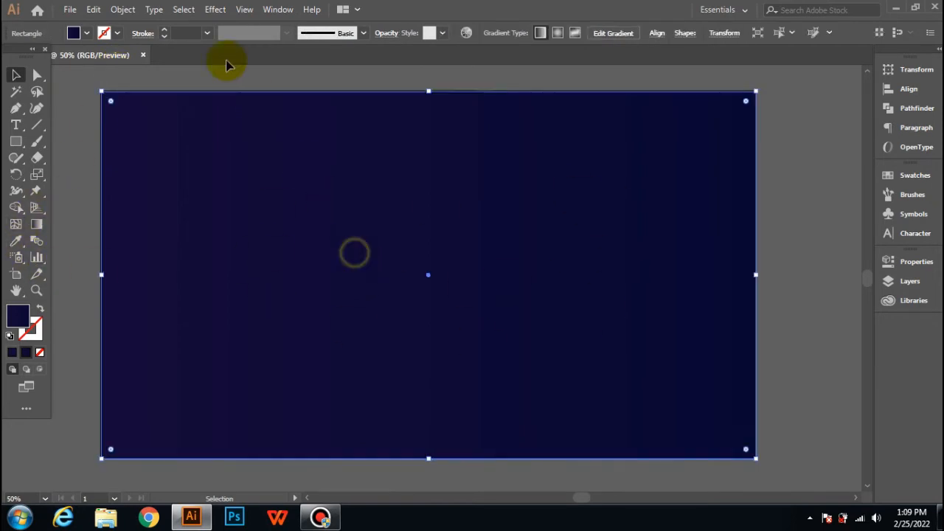
left_click(124, 9)
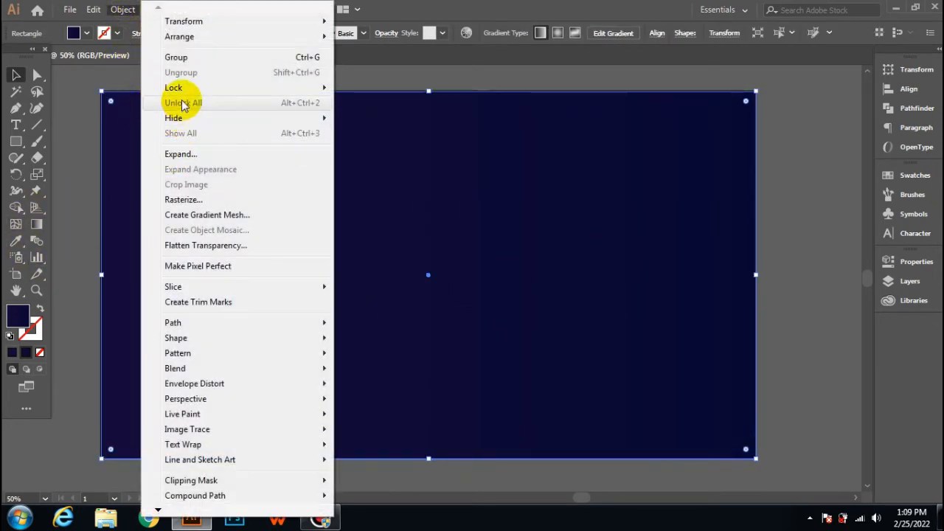
mouse_move(190, 88)
left_click(362, 90)
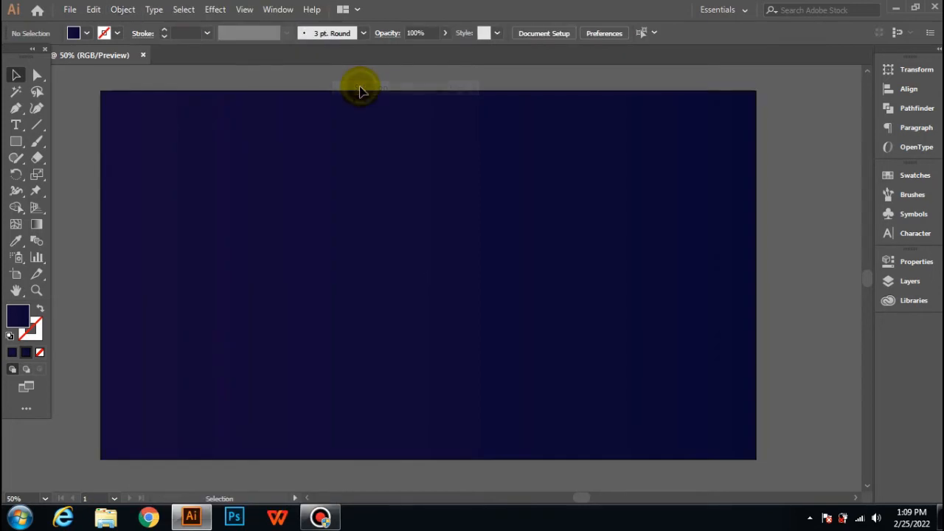
left_click(179, 151)
left_click(168, 295)
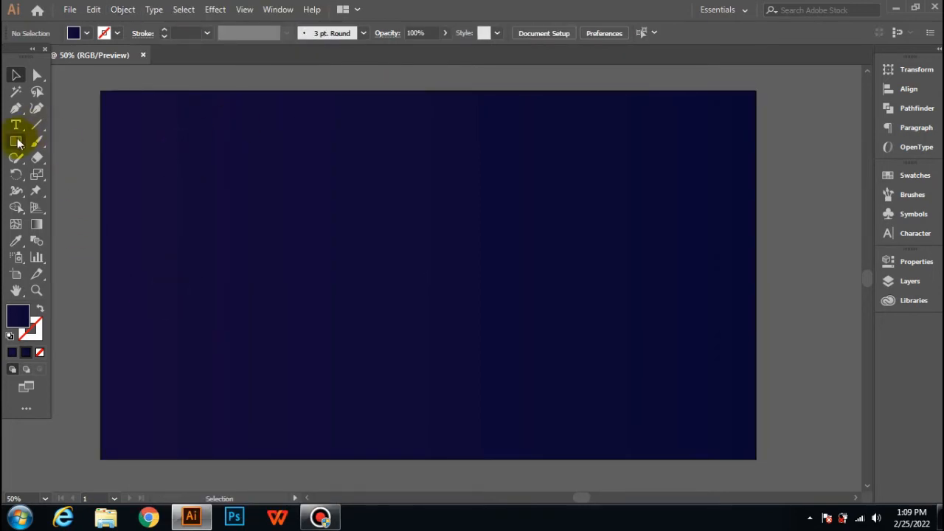
- Create a three-sided polygon with a 100 px radius near the middle of the artboard
left_click_drag(18, 142, 80, 192)
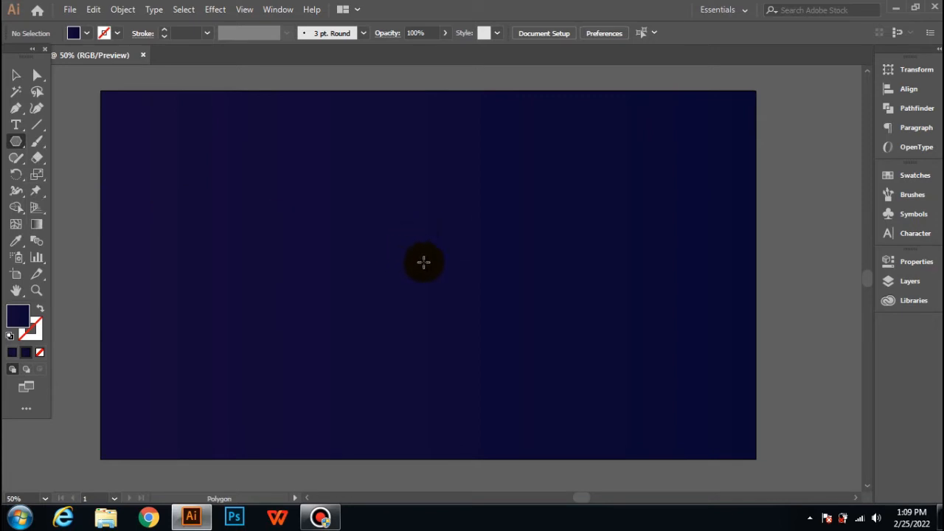
left_click(424, 262)
double_click(459, 254)
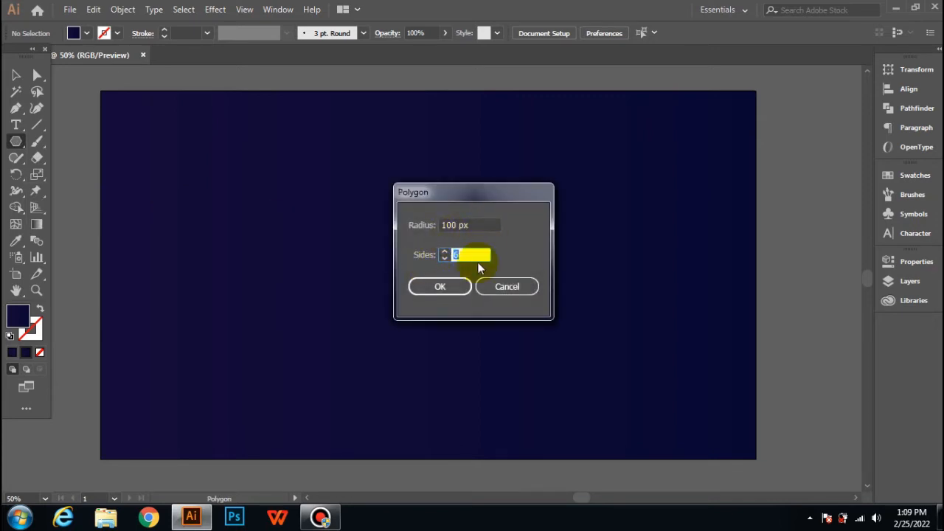
left_click(440, 286)
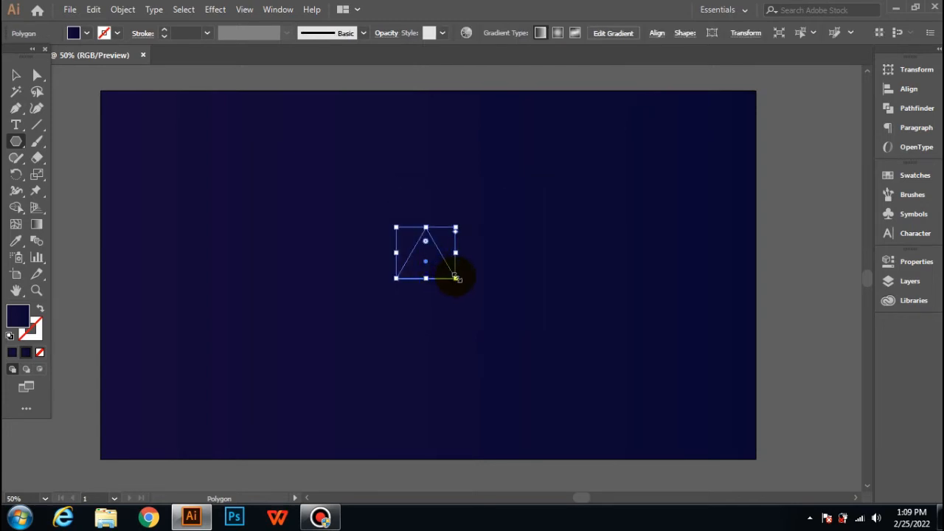
- Scale the triangle proportionally to about twice its size and move it close to the artboard's centre
left_click(456, 277)
left_click(478, 287)
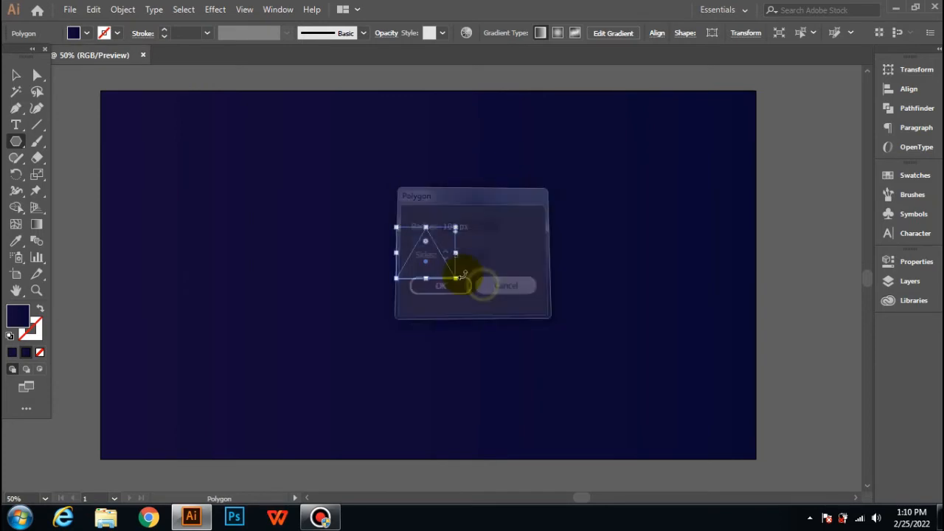
left_click_drag(455, 277, 523, 366)
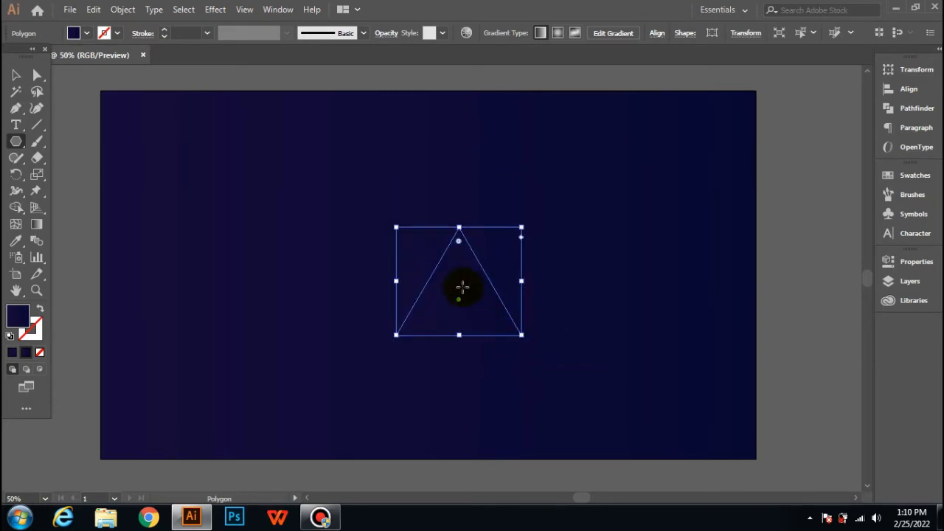
left_click(16, 75)
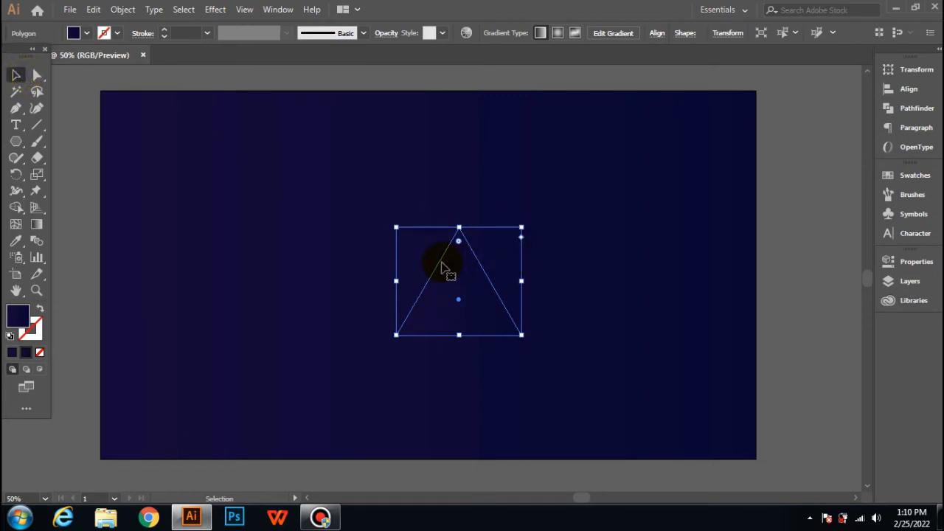
left_click_drag(443, 267, 422, 248)
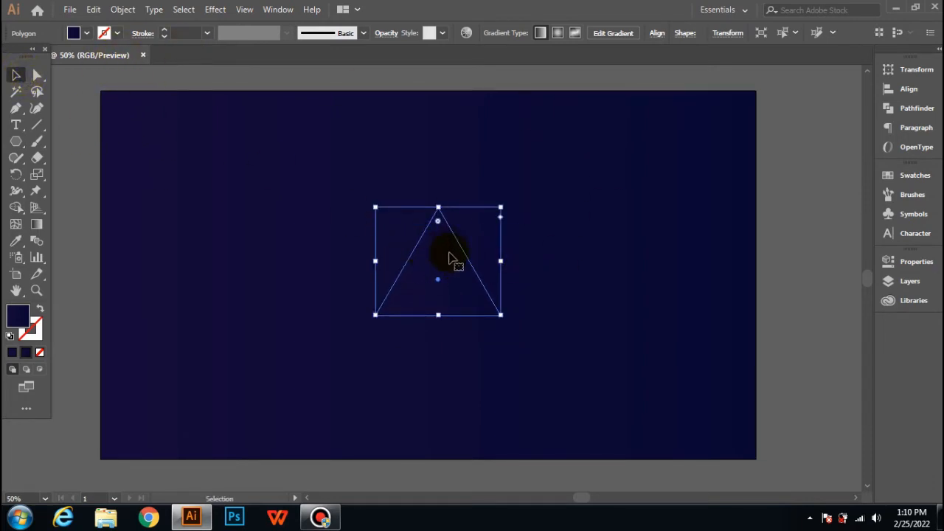
- Remove the triangle's fill and give it a white stroke
left_click(86, 33)
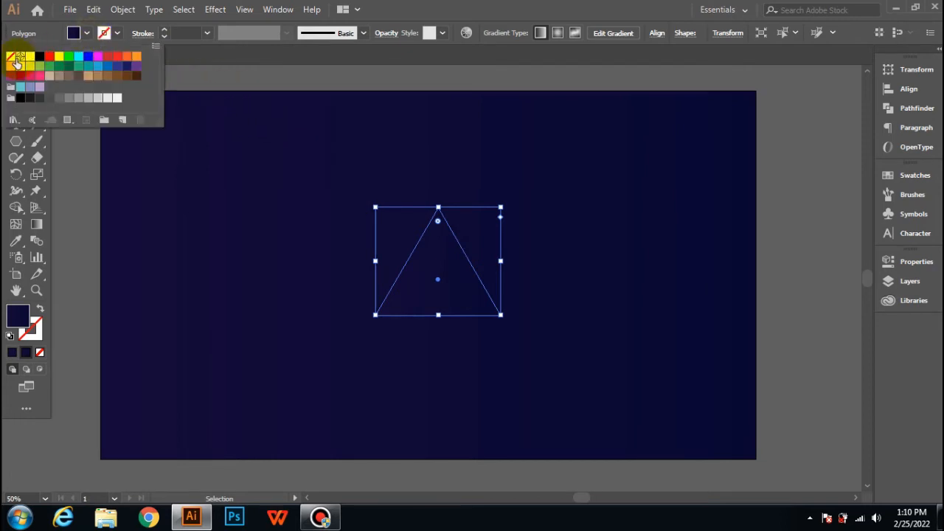
left_click(11, 56)
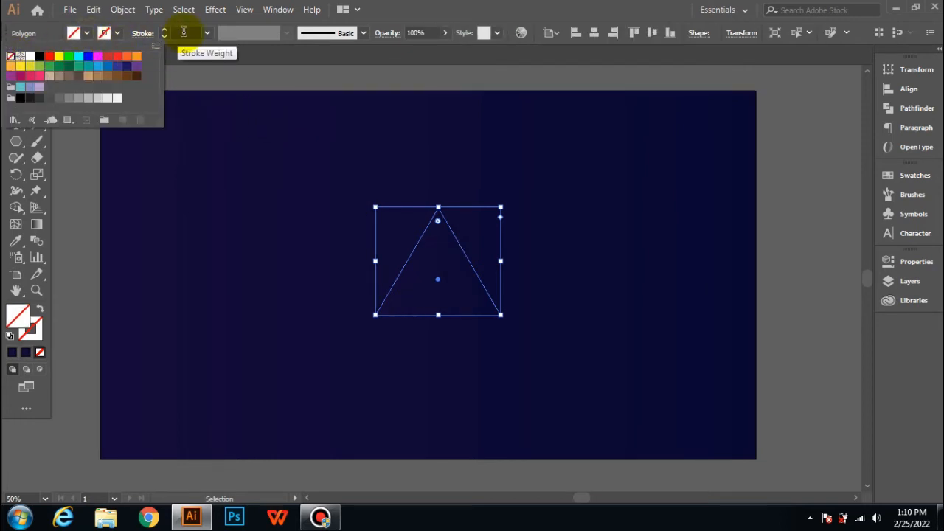
left_click(118, 33)
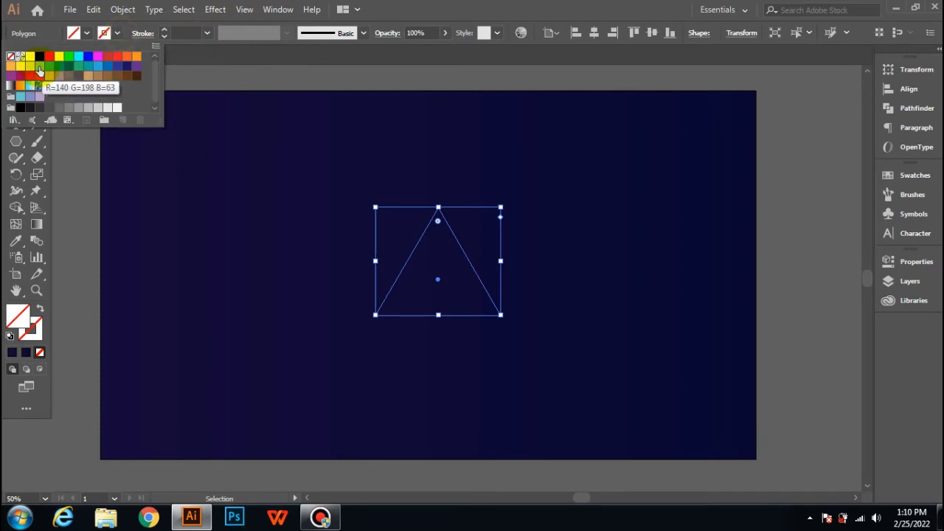
left_click(32, 62)
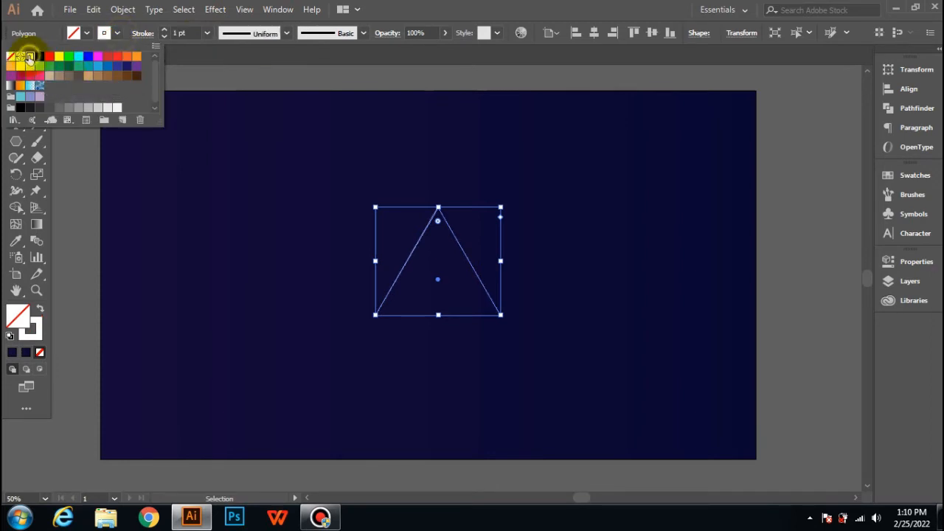
- Set the triangle's stroke weight to 6 pt and deselect it
left_click(208, 32)
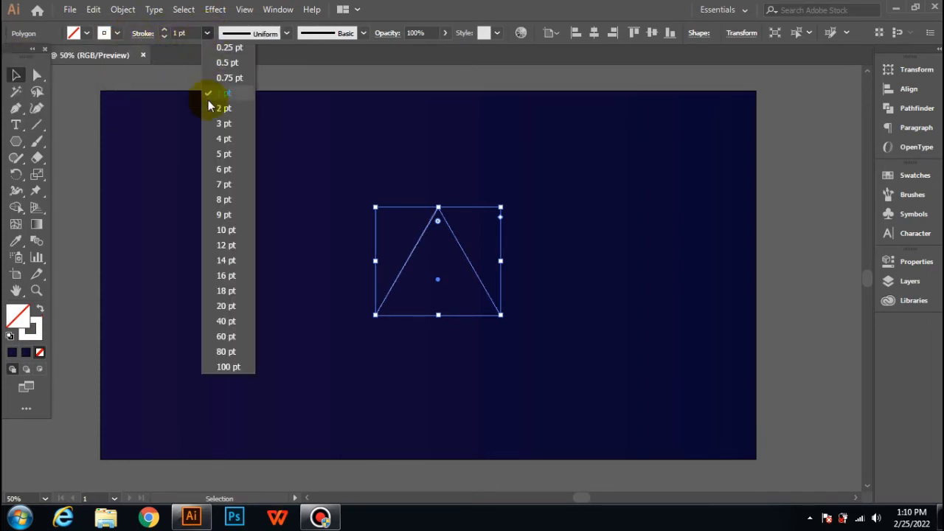
left_click(213, 169)
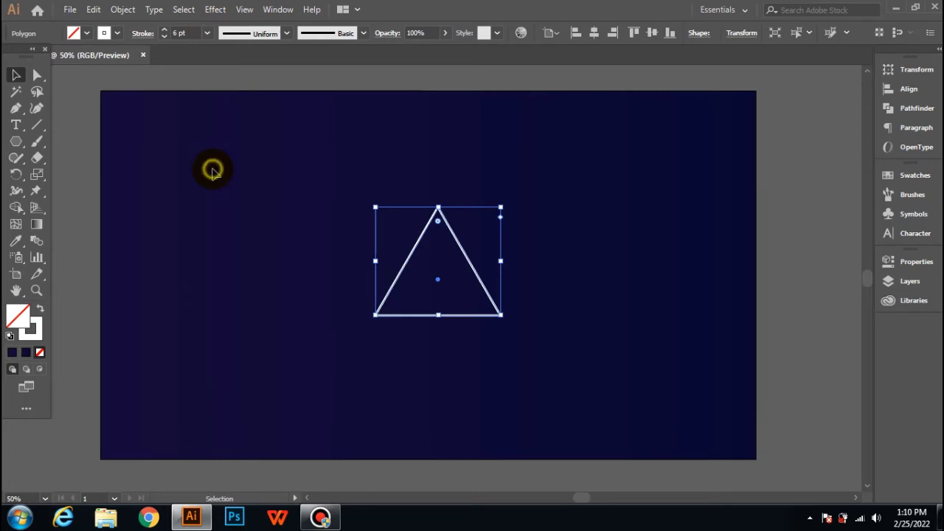
left_click(417, 182)
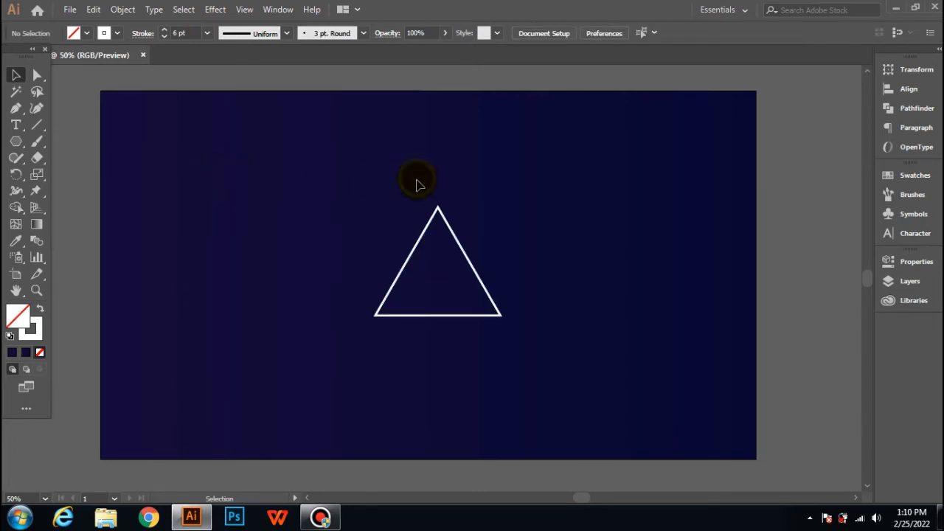
- Expand the outlined triangle with both Fill and Stroke enabled
left_click(422, 234)
left_click(122, 10)
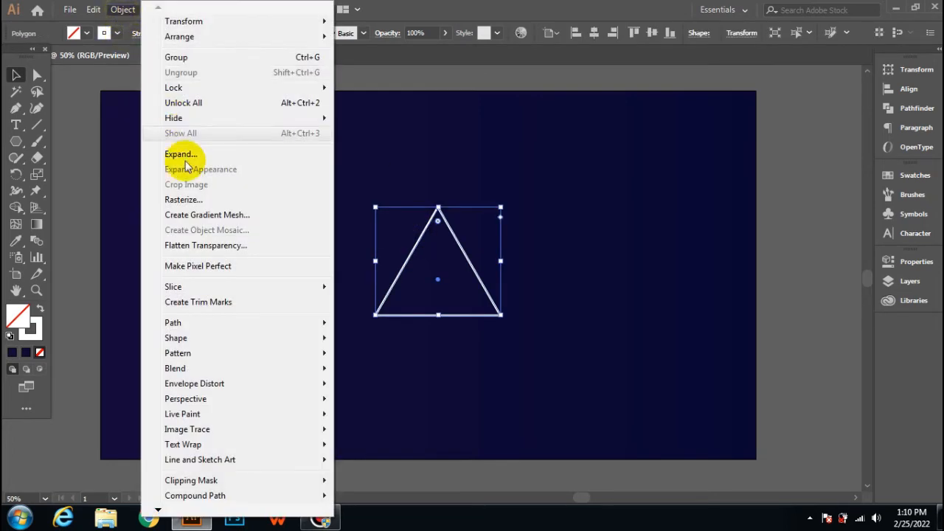
left_click(185, 155)
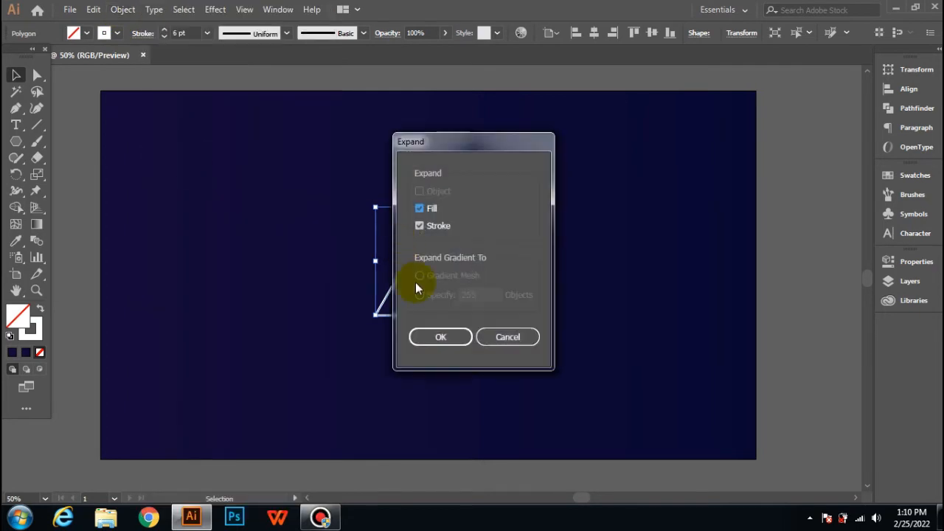
left_click(436, 338)
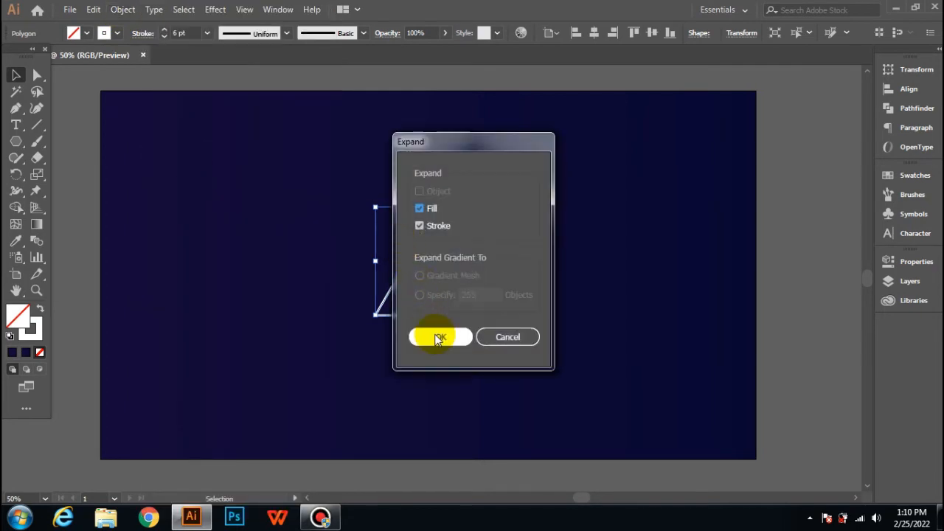
- Offset the expanded triangle's path by 30 px with Miter joins and a miter limit of 4
left_click(122, 14)
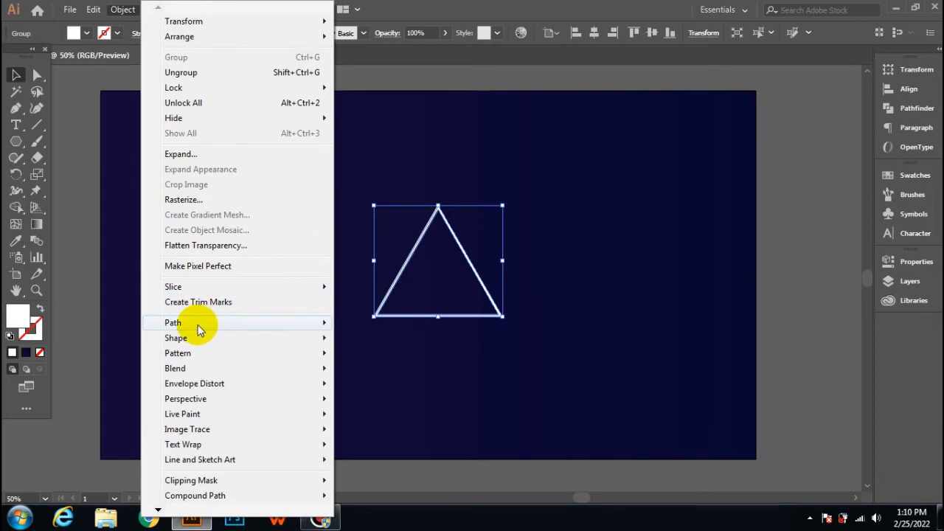
mouse_move(198, 330)
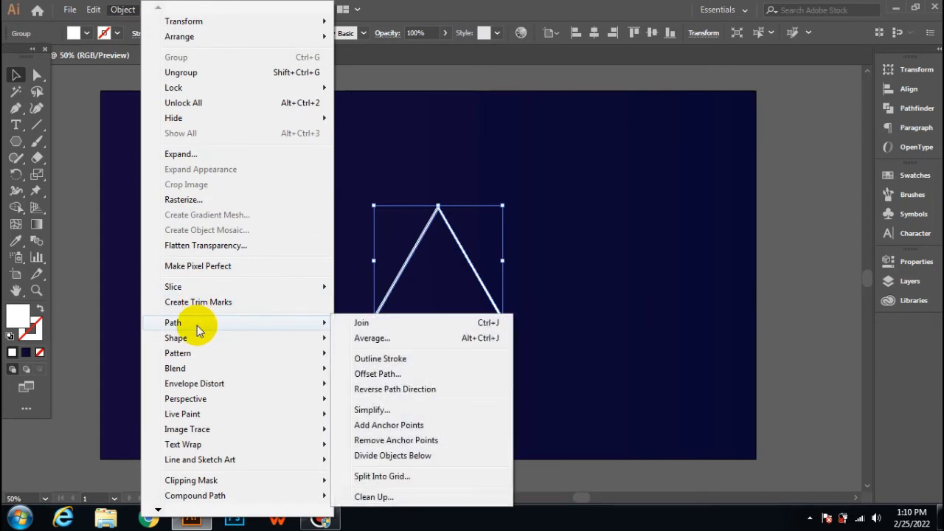
left_click(373, 375)
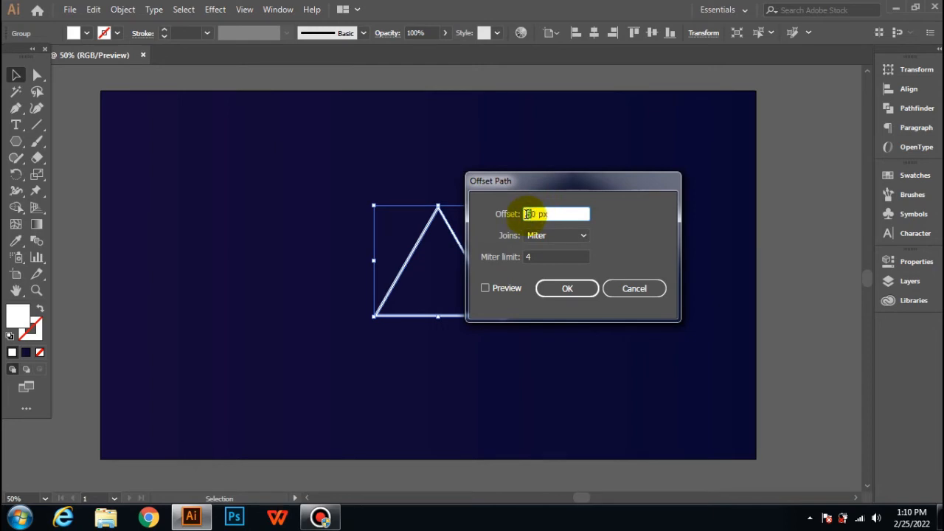
type("3")
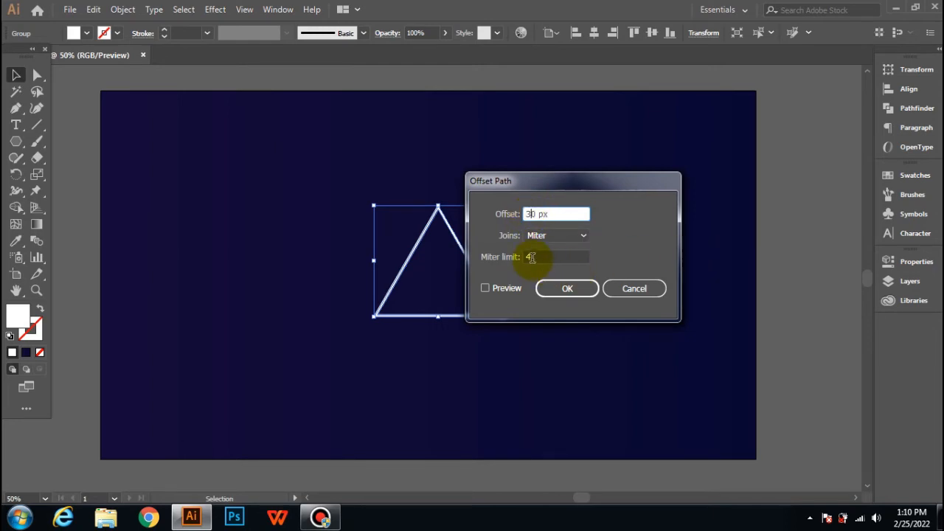
left_click_drag(534, 259, 495, 259)
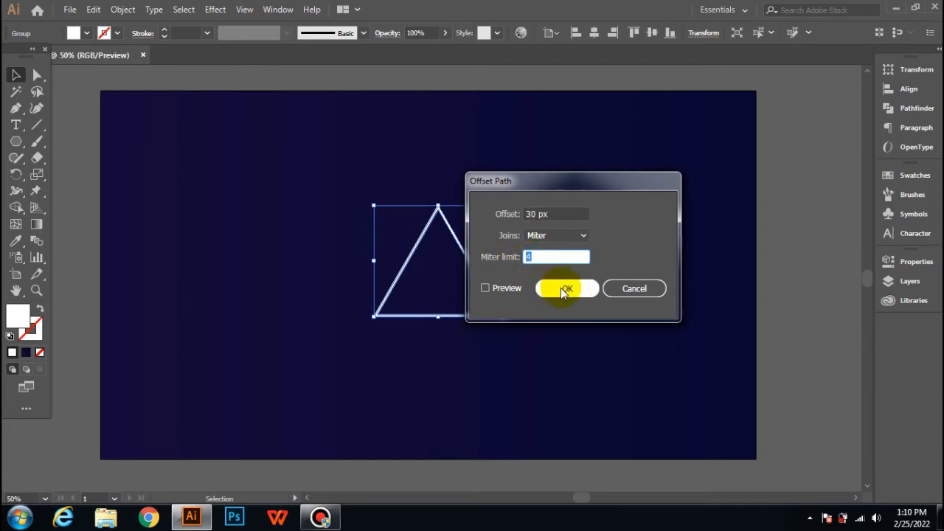
left_click(487, 288)
left_click(487, 288)
left_click(552, 290)
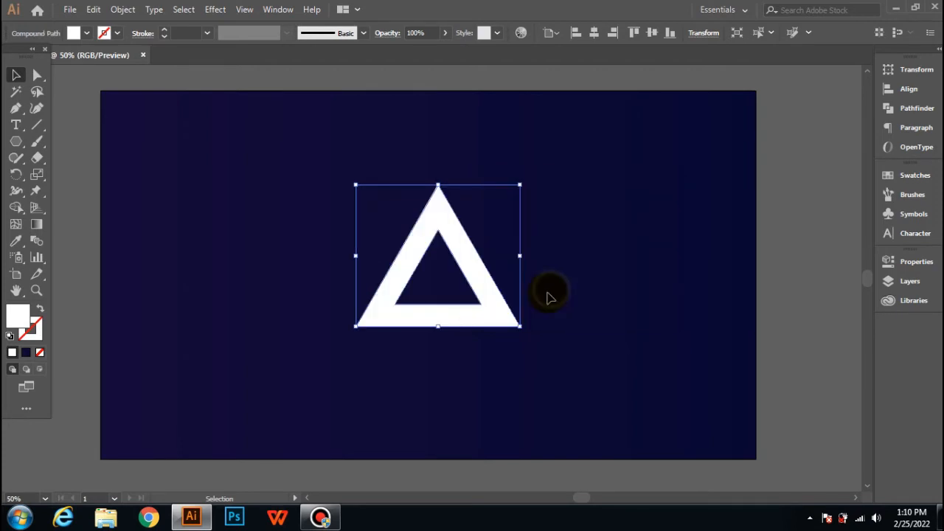
- Ungroup the offset shape and the original triangle outline, leaving nothing selected
right_click(406, 281)
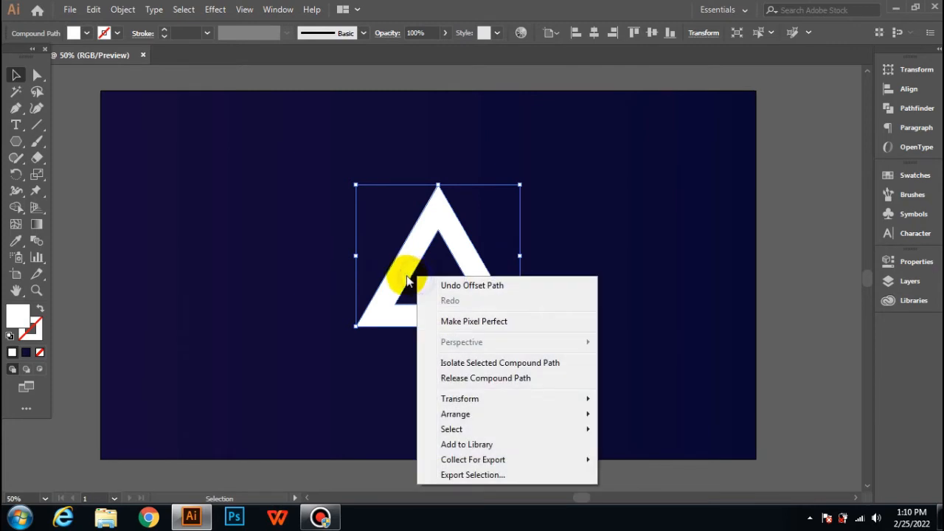
left_click(285, 280)
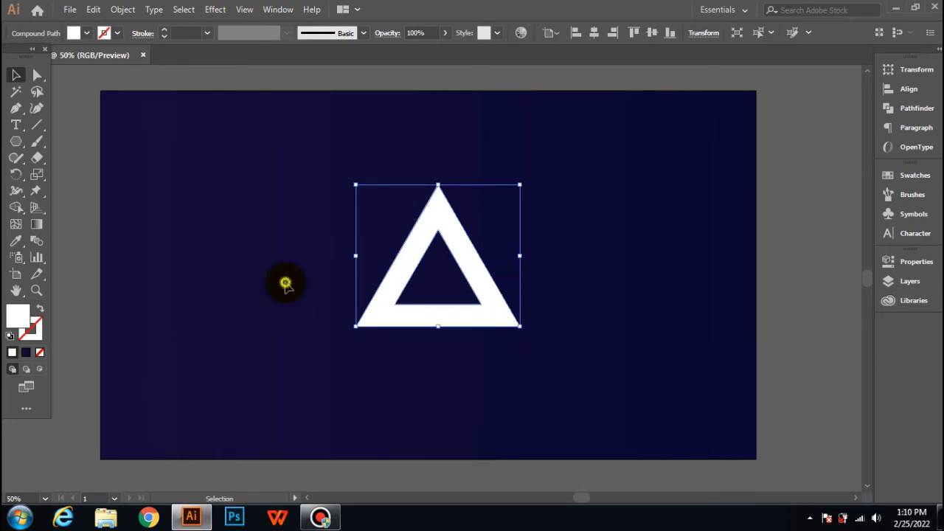
left_click(284, 280)
left_click(403, 277)
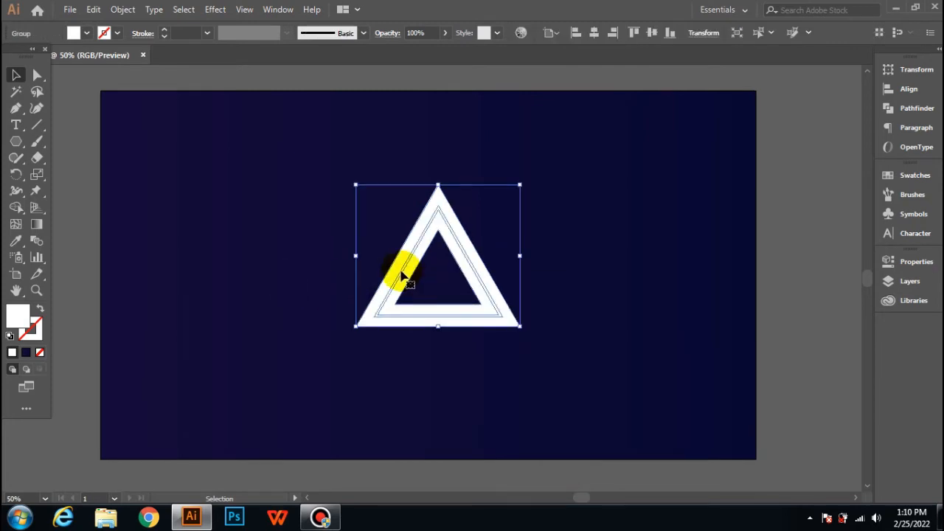
right_click(402, 276)
left_click(433, 386)
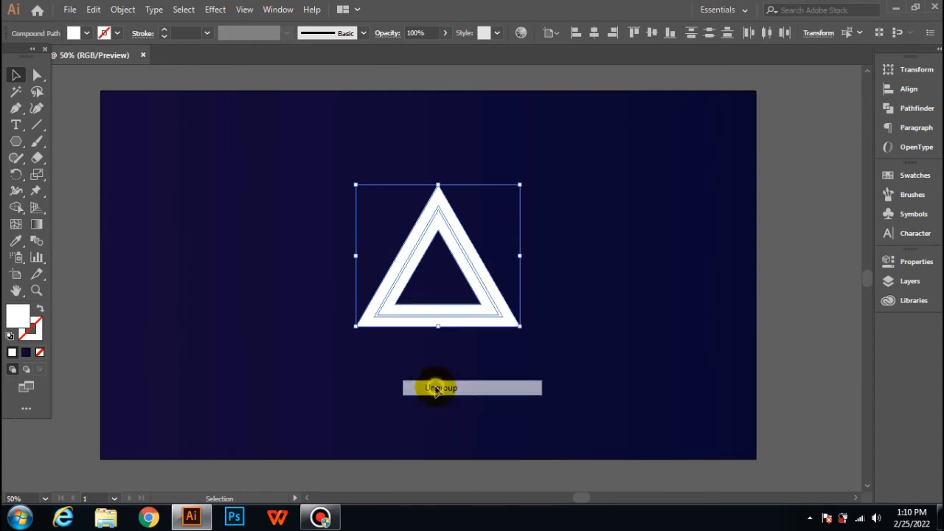
left_click(352, 370)
- Fill the wide offset triangle with black and deselect it
left_click(363, 331)
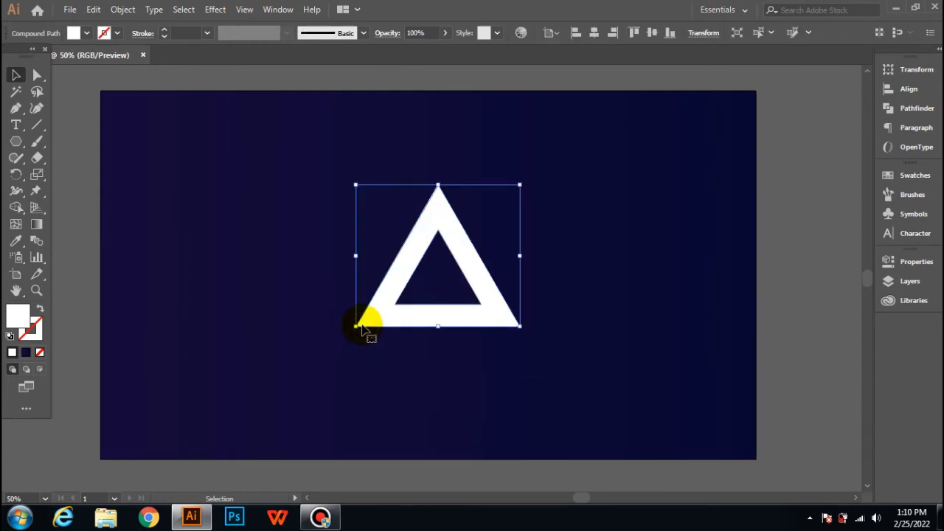
left_click(84, 34)
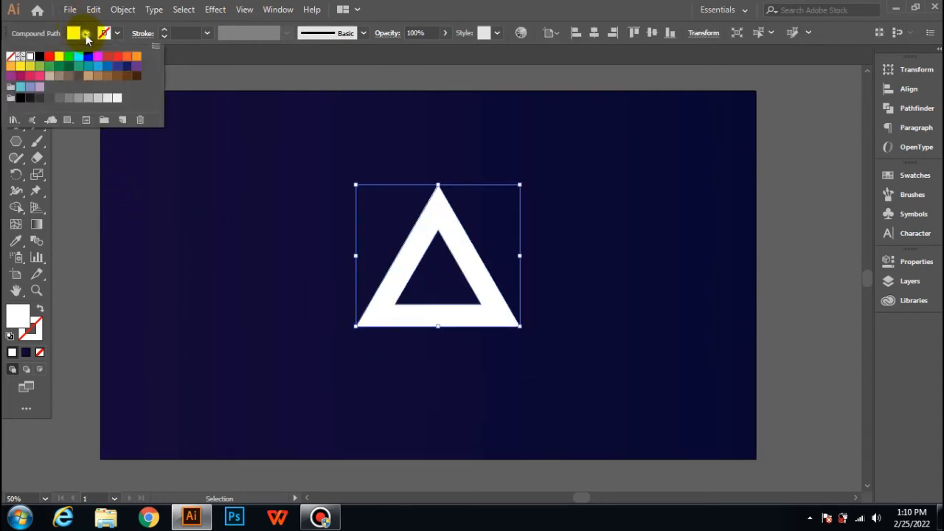
left_click(39, 58)
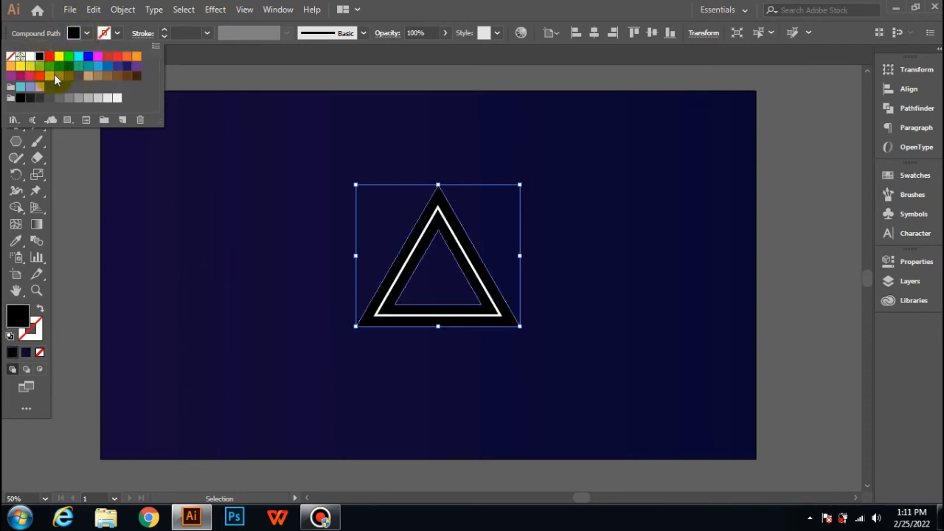
left_click(252, 212)
left_click(355, 360)
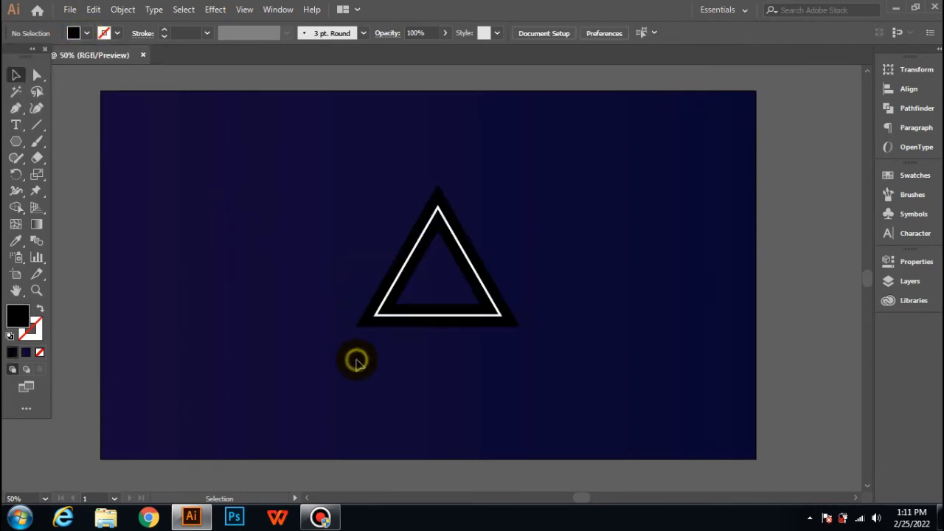
- Blend the thin white triangle outline with the wide black triangle using the Blend tool
left_click_drag(348, 257, 434, 293)
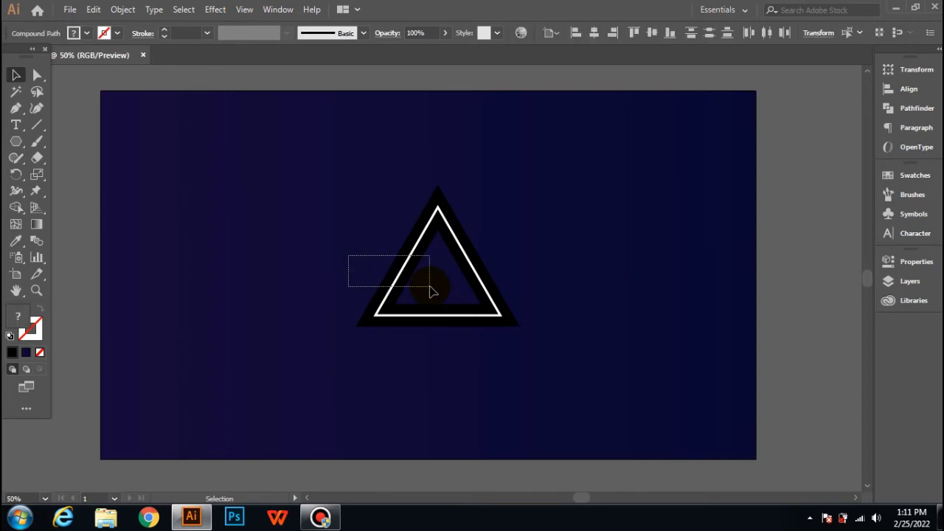
left_click(35, 243)
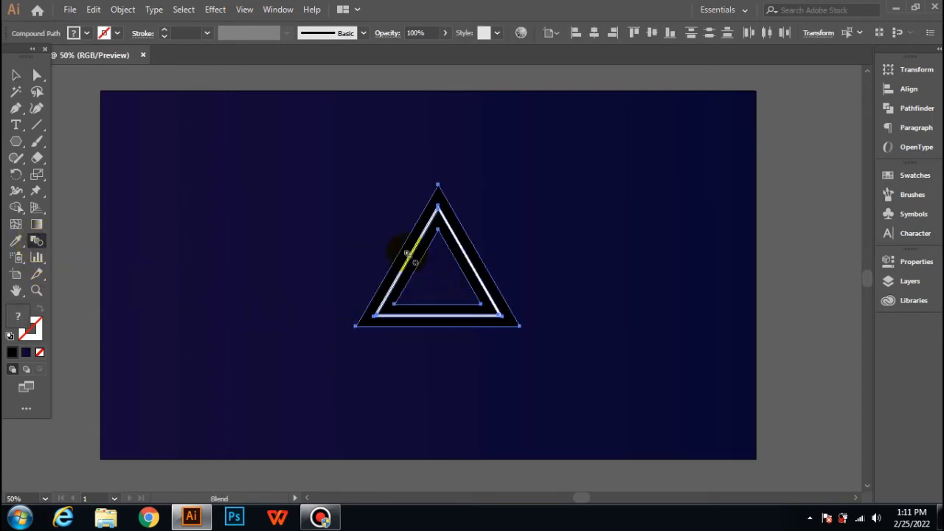
left_click(407, 255)
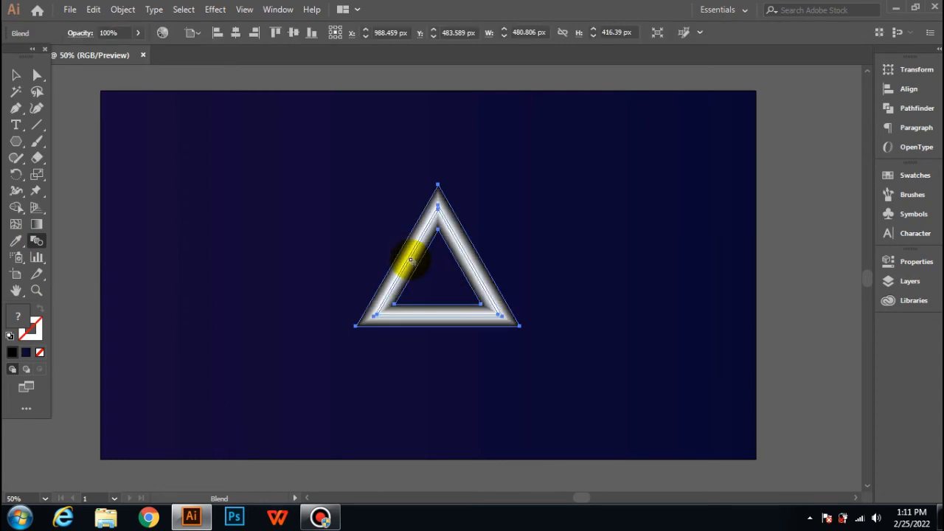
left_click(17, 76)
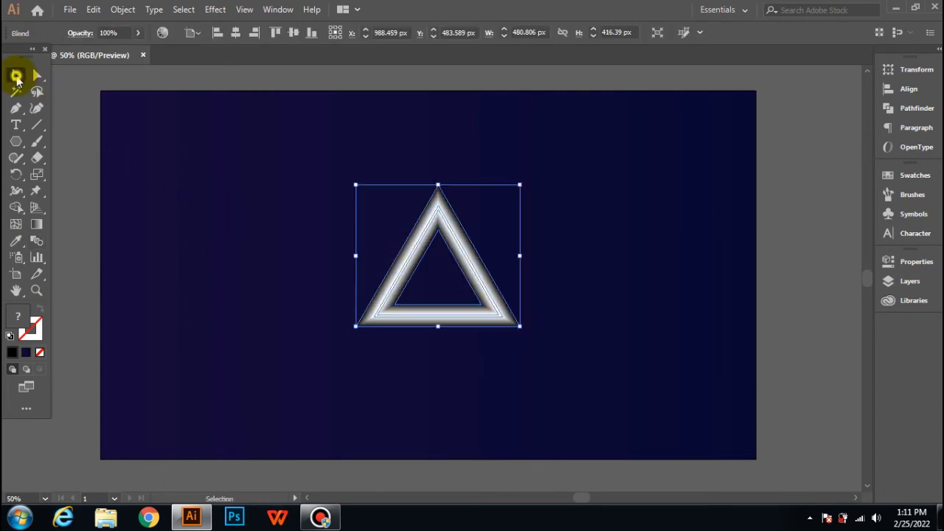
left_click(189, 152)
- Set the blended triangle's blending mode to Color Dodge to produce a neon glow
left_click(436, 288)
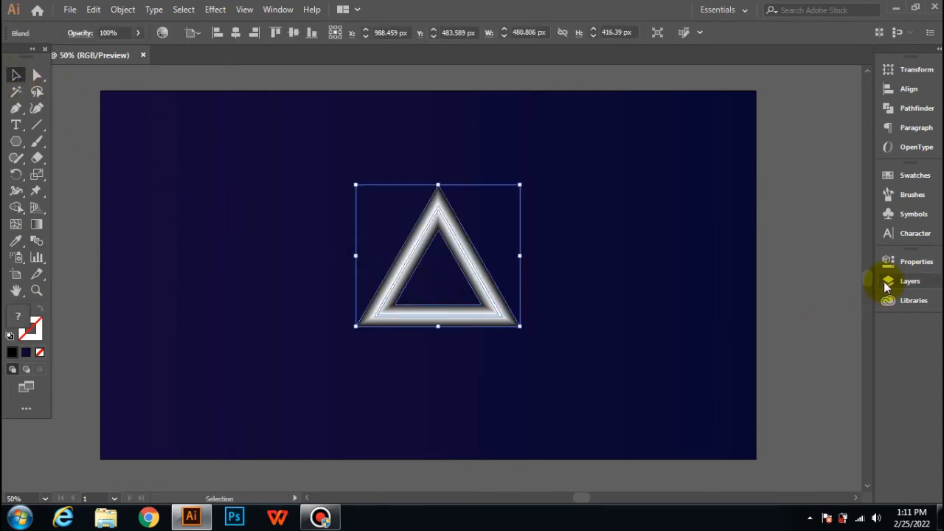
left_click(907, 266)
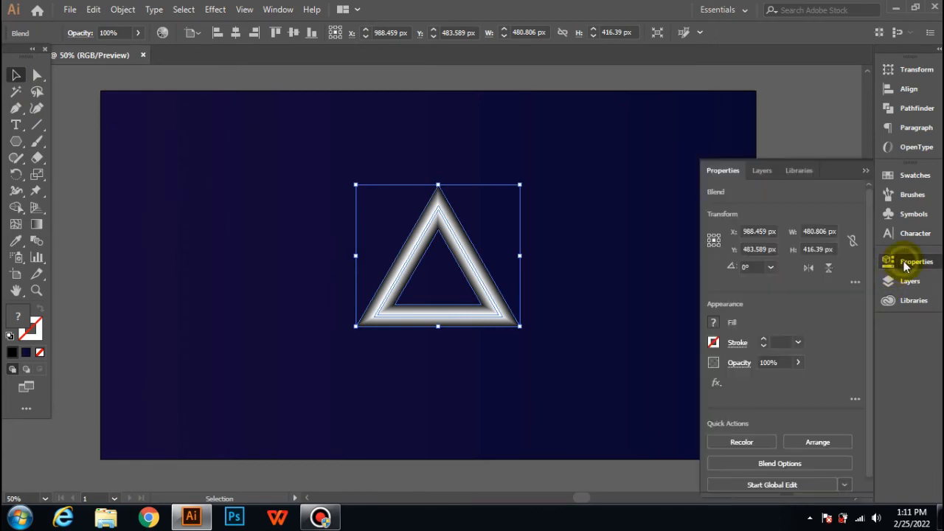
left_click(739, 365)
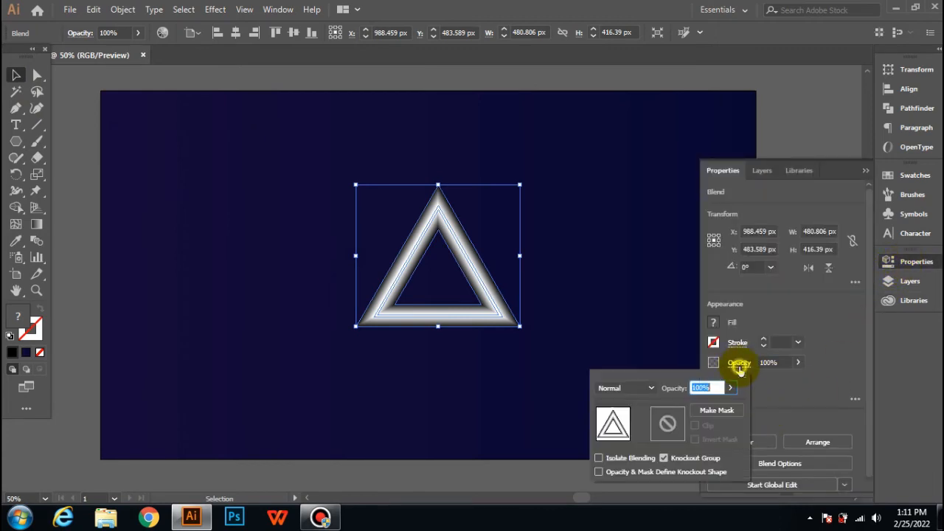
left_click(652, 389)
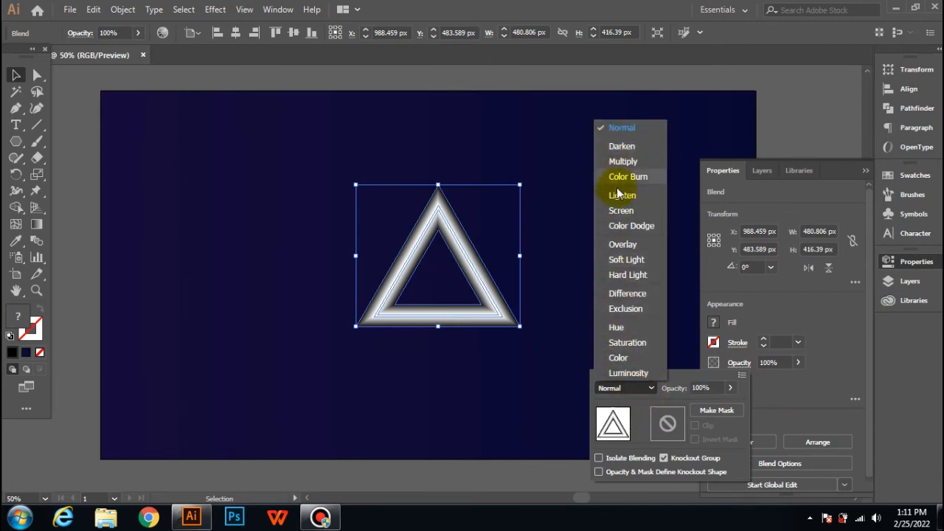
left_click(620, 228)
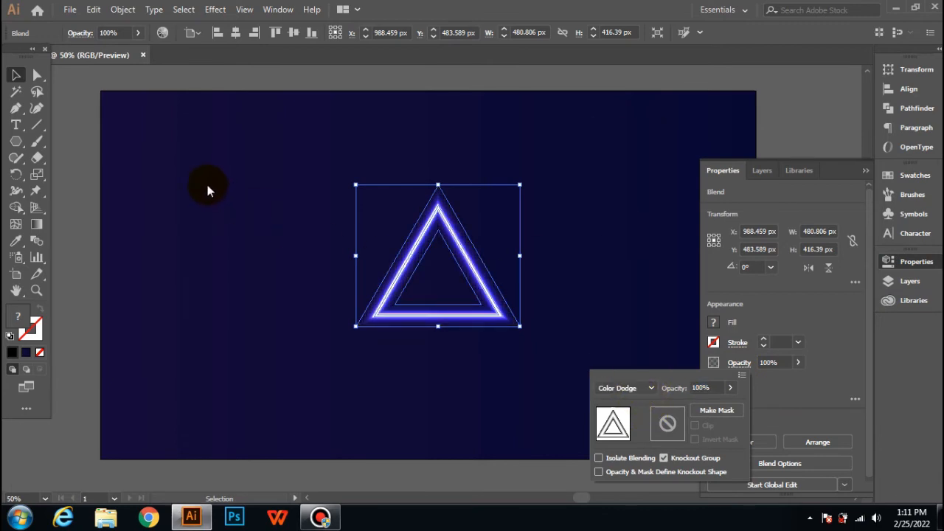
left_click(15, 77)
left_click(132, 122)
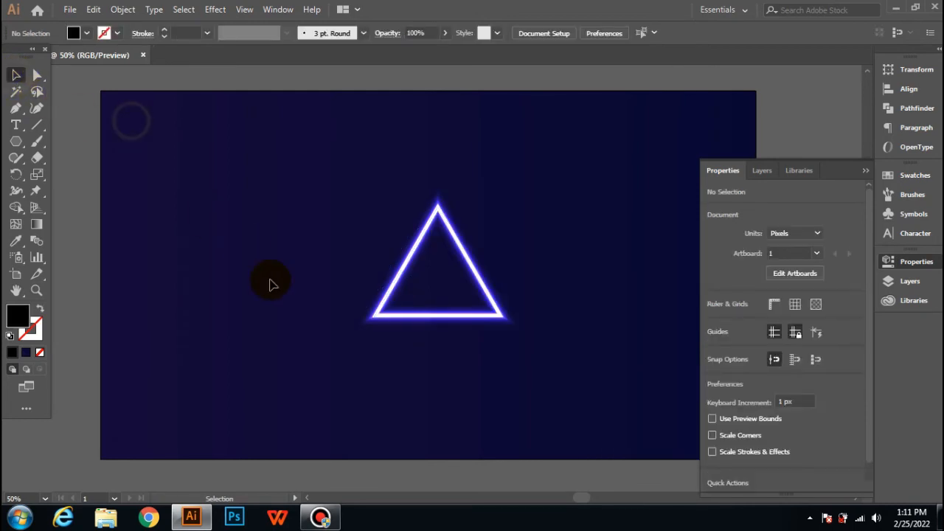
left_click(863, 170)
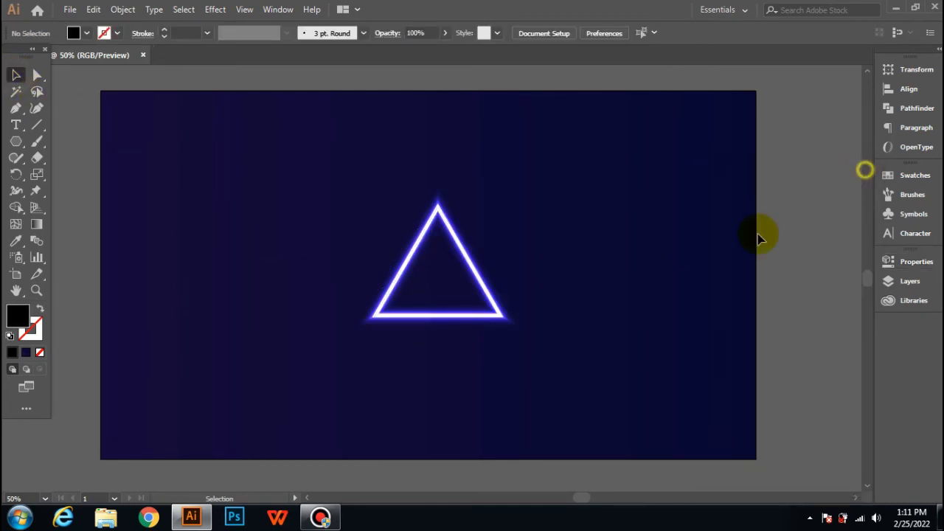
- Rotate the glowing triangle so one corner points down, and shift it slightly right near the artboard's centre
left_click(501, 304)
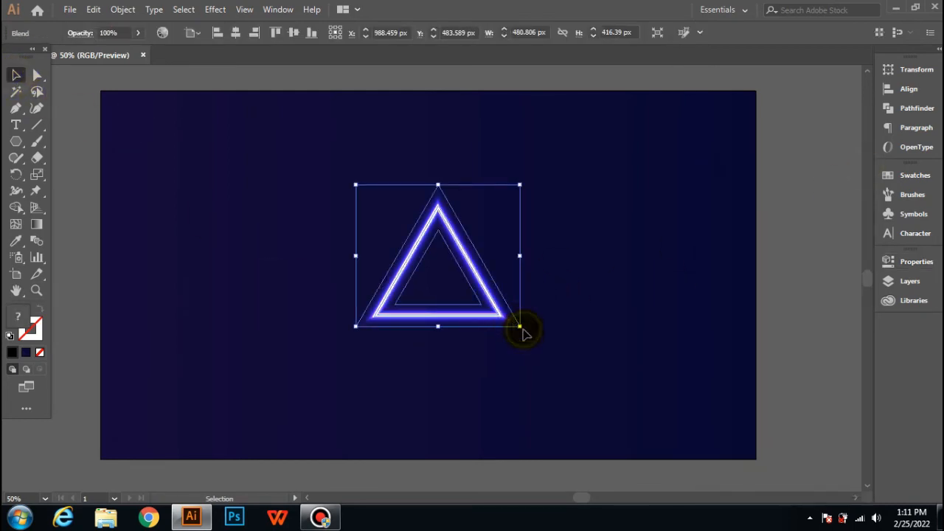
left_click_drag(528, 332, 530, 364)
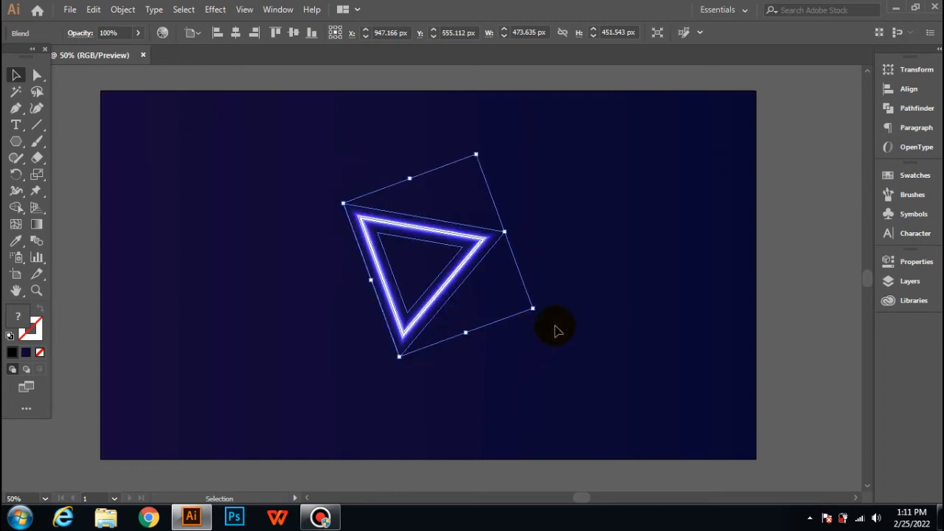
left_click(558, 357)
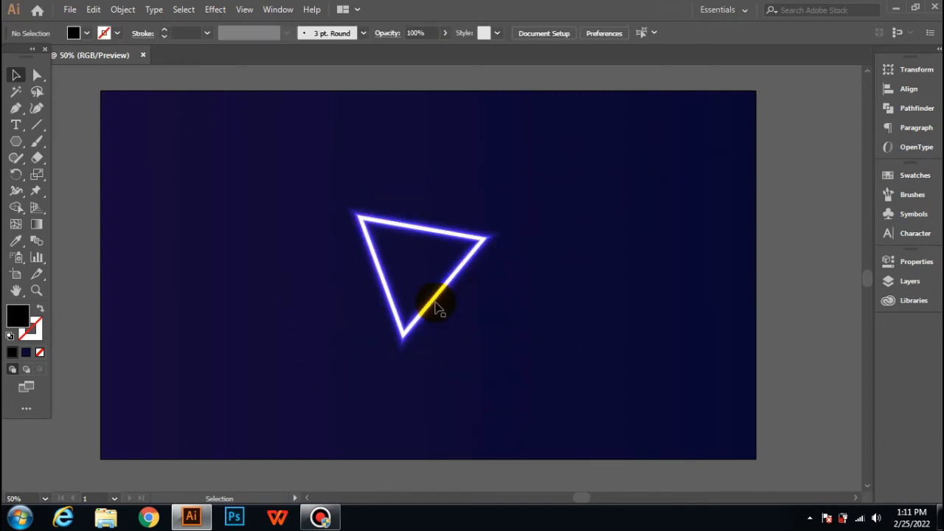
mouse_move(433, 306)
left_mouse_down()
mouse_move(436, 295)
mouse_move(450, 301)
left_mouse_up()
left_click(548, 349)
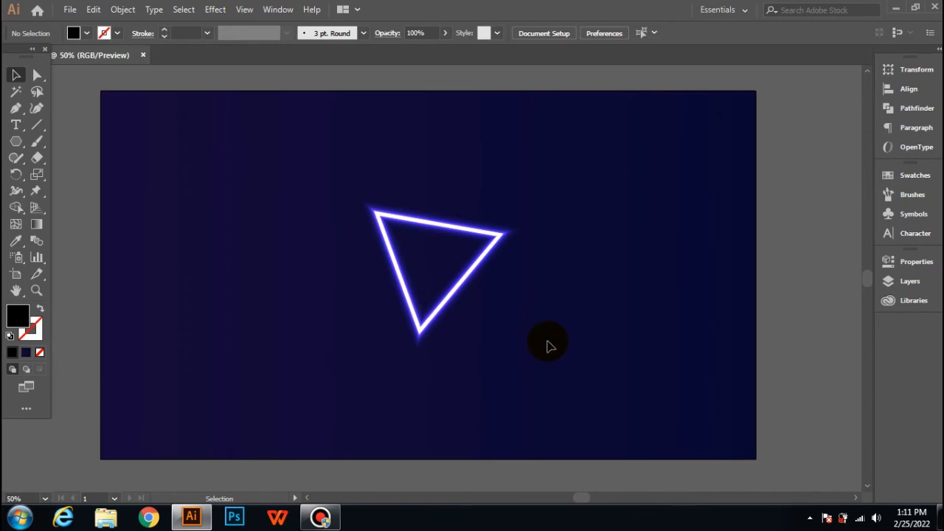
- Rotate the glowing triangle slightly and move it so its corner overhangs the artboard's right edge, leaving it deselected
left_click(513, 239)
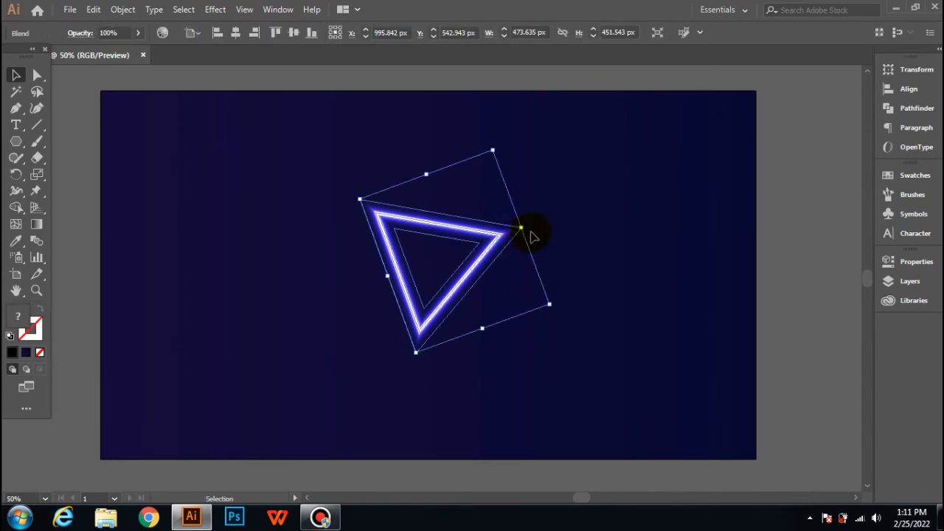
left_click_drag(554, 306, 499, 273)
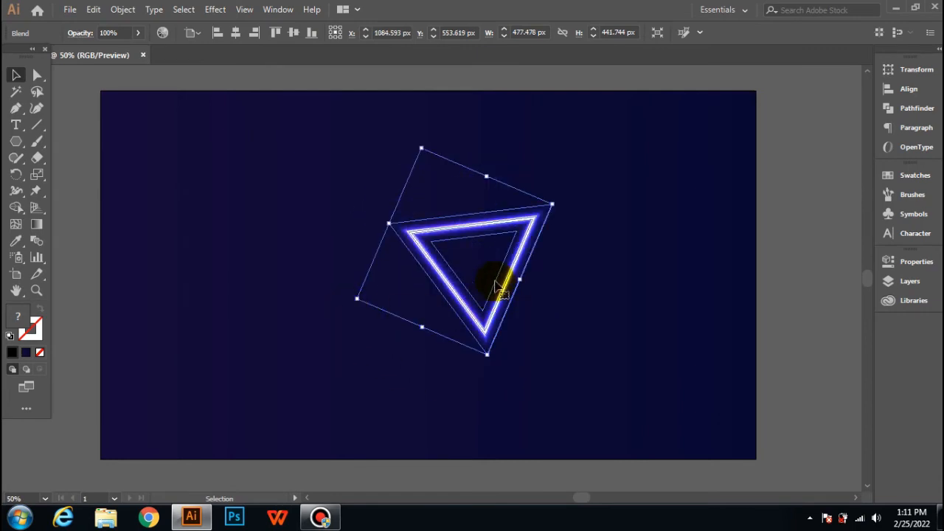
left_click_drag(502, 231, 733, 241)
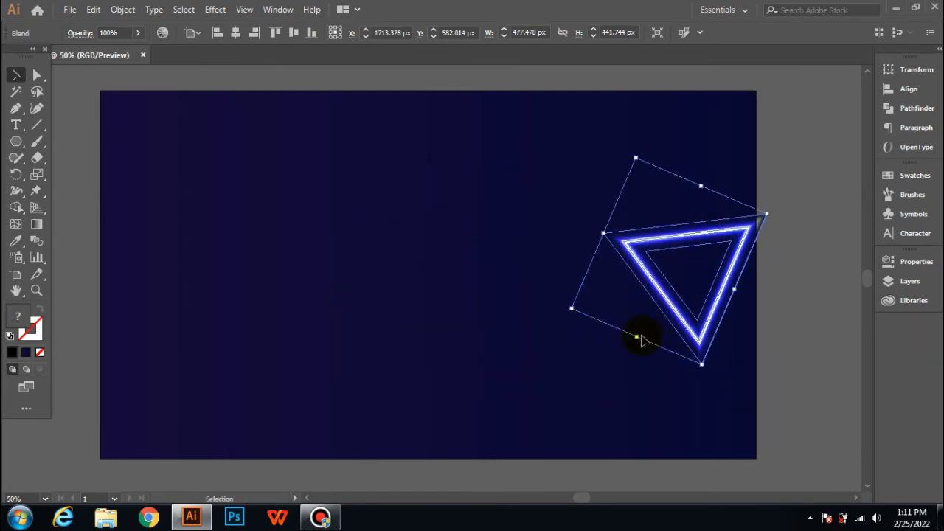
left_click_drag(701, 273, 723, 264)
left_click(681, 381)
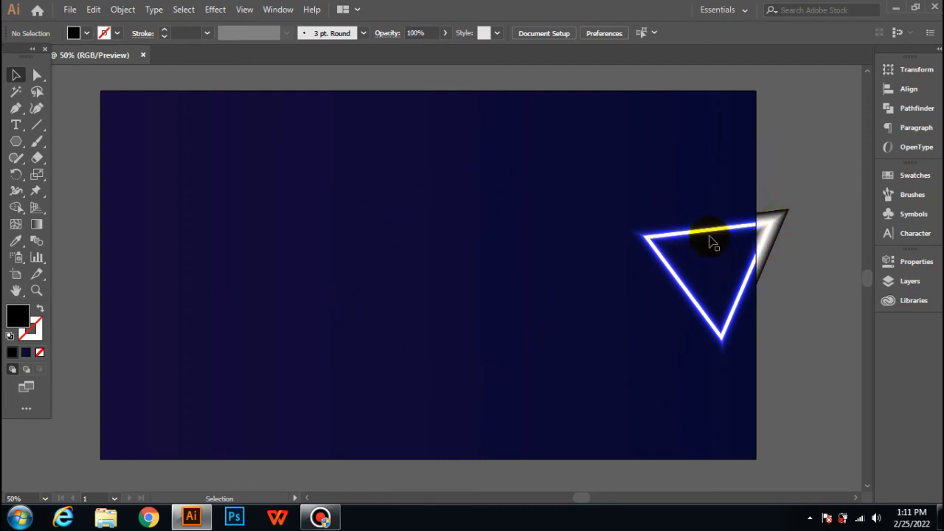
- Move the glowing triangle back inside the artboard, left of centre, and rotate it upright with a horizontal base
left_click_drag(711, 238, 565, 273)
left_click_drag(567, 306, 422, 320)
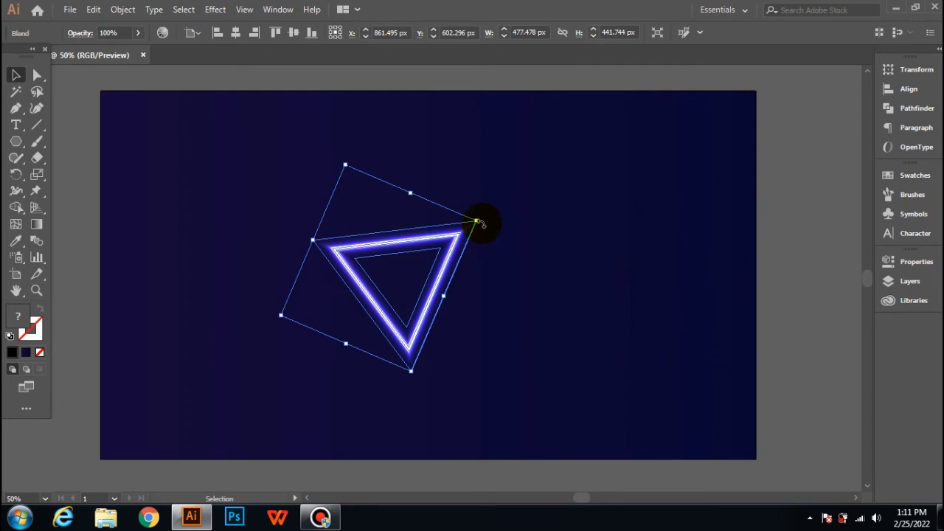
left_click_drag(479, 221, 465, 348)
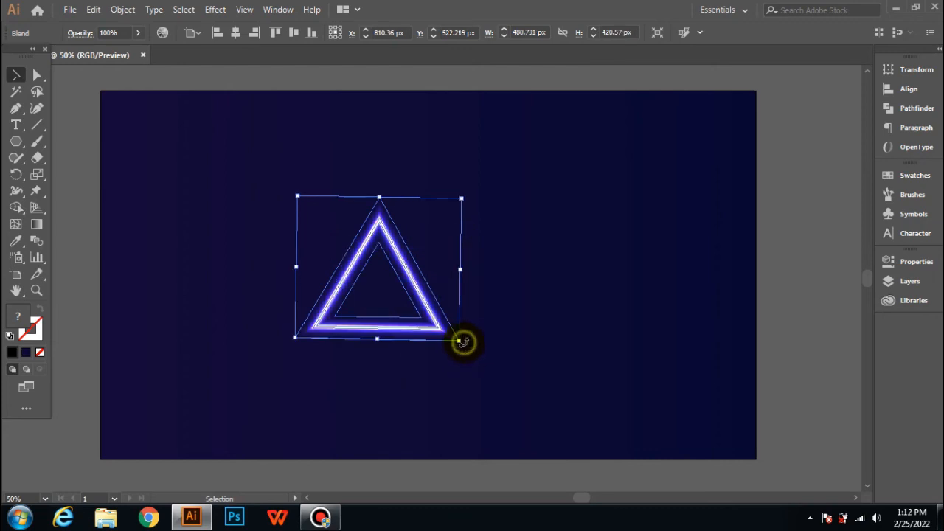
left_click_drag(461, 341, 471, 345)
left_click(477, 371)
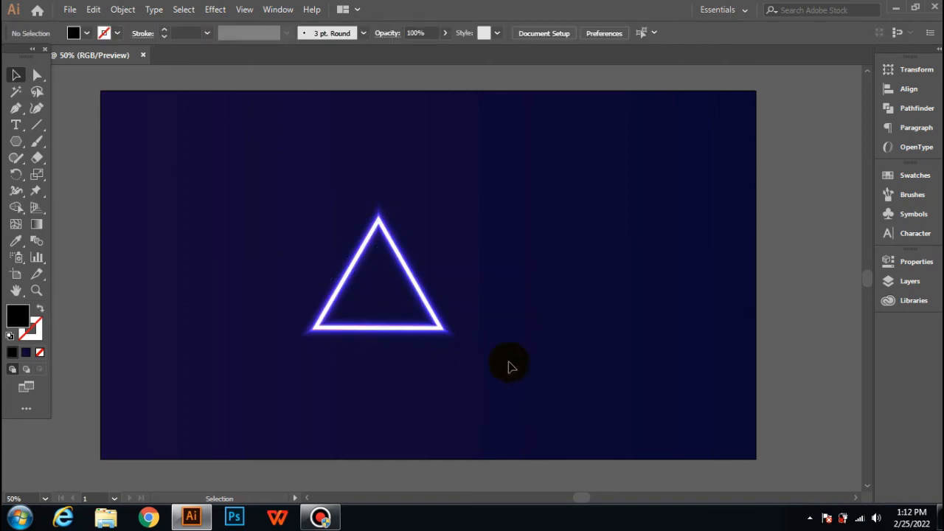
- Centre the glowing triangle horizontally and vertically on the artboard using the Align options, and deselect it
left_click(434, 318)
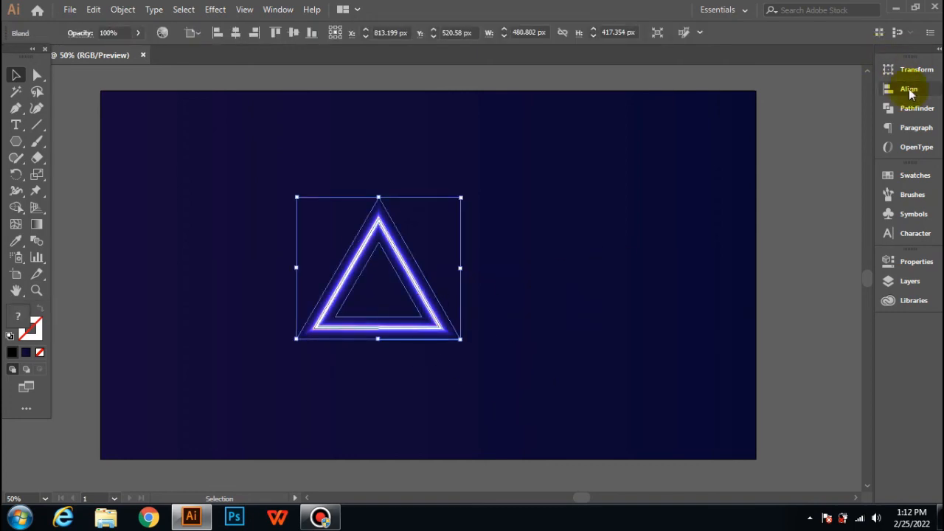
left_click(900, 90)
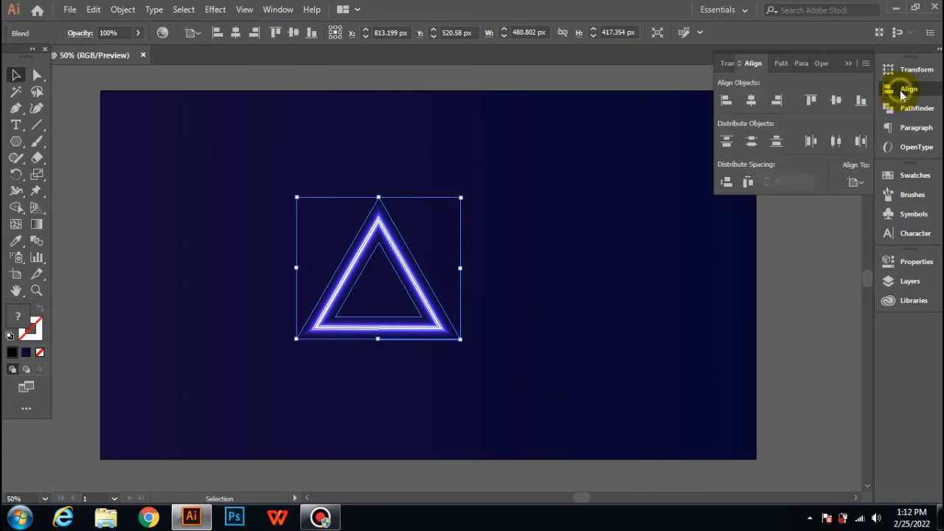
left_click(756, 105)
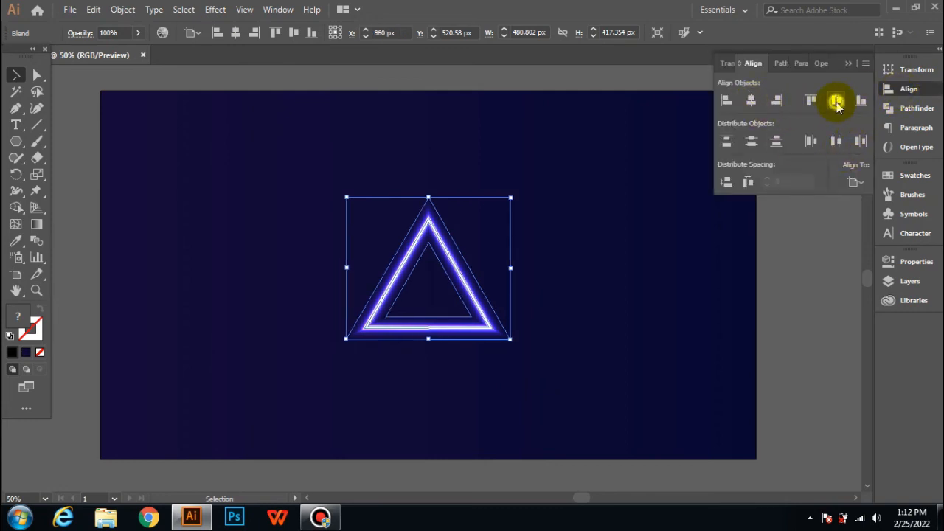
left_click(837, 102)
left_click(660, 259)
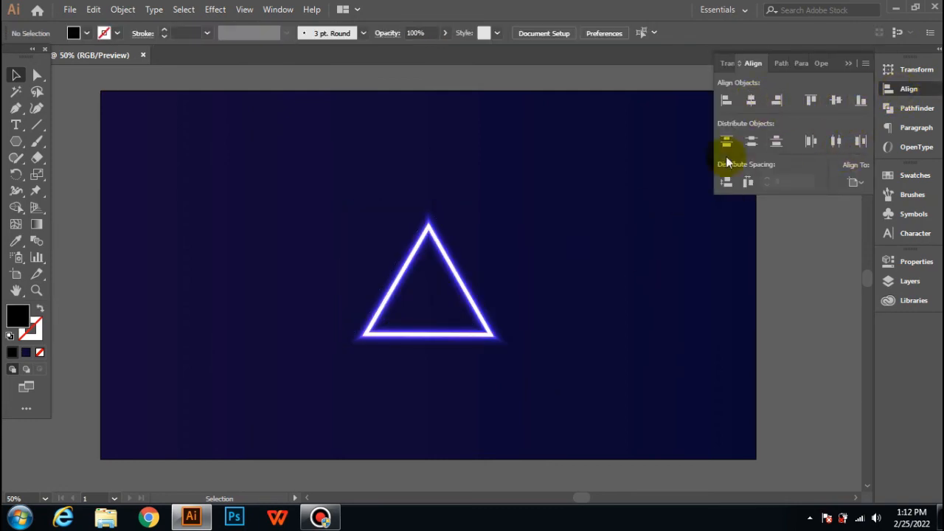
left_click(849, 64)
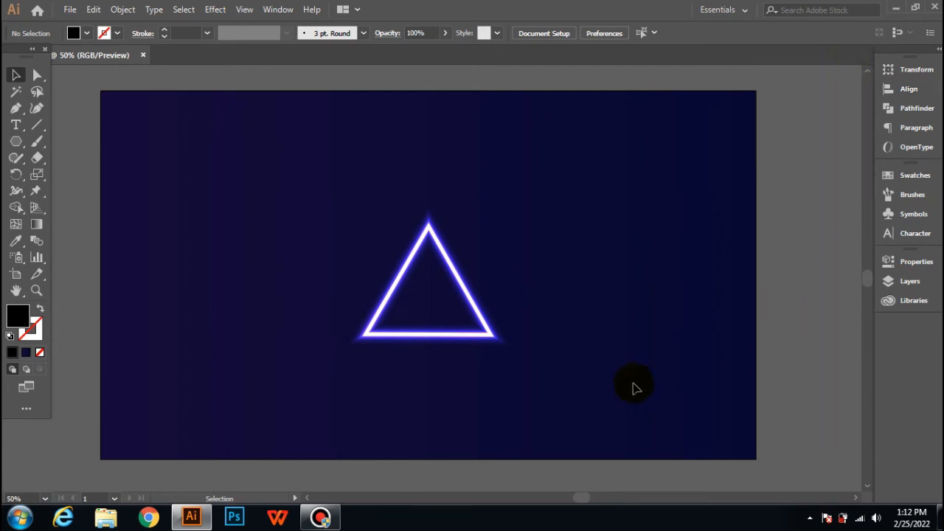